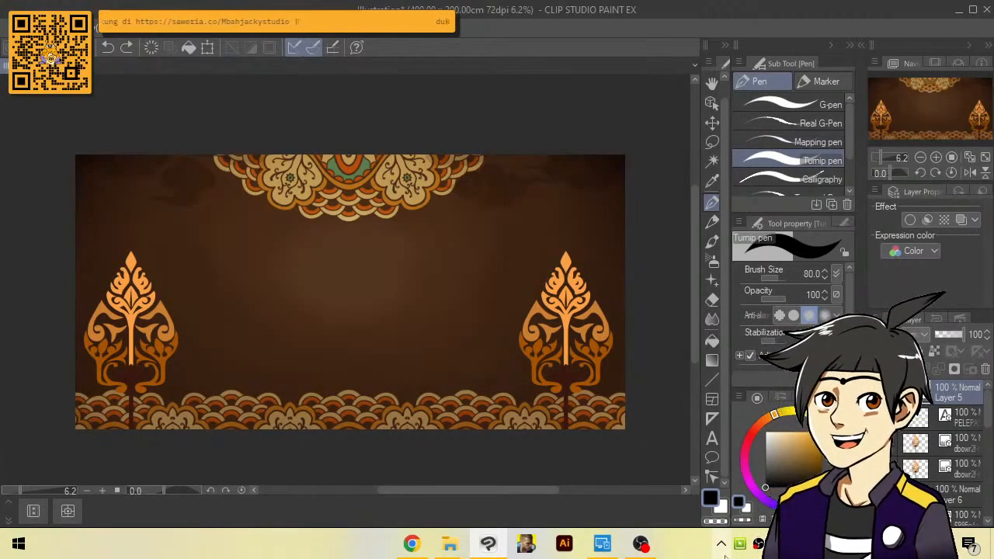
{"action": "left_click", "coordinate": [647, 548]}
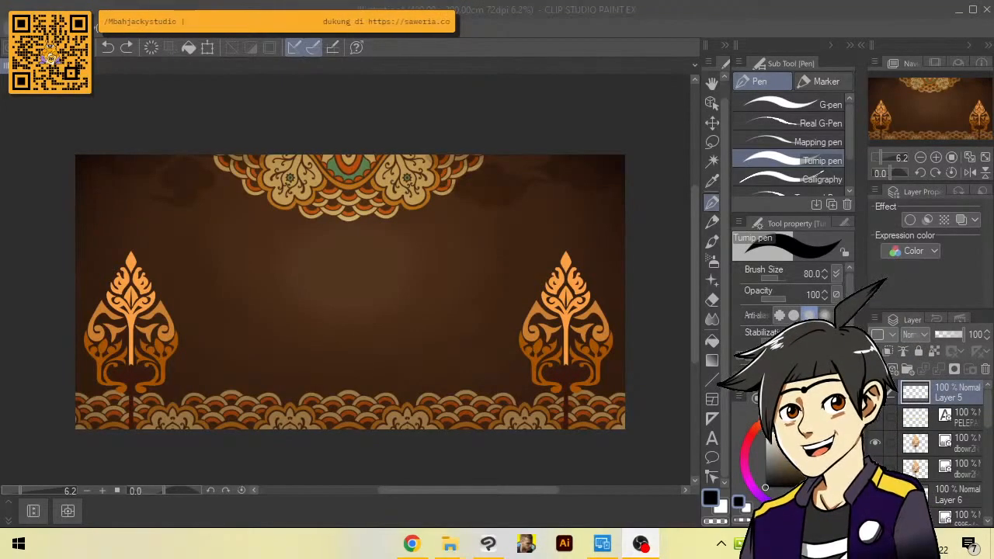
{"action": "left_click", "coordinate": [45, 28]}
{"action": "left_click", "coordinate": [140, 37]}
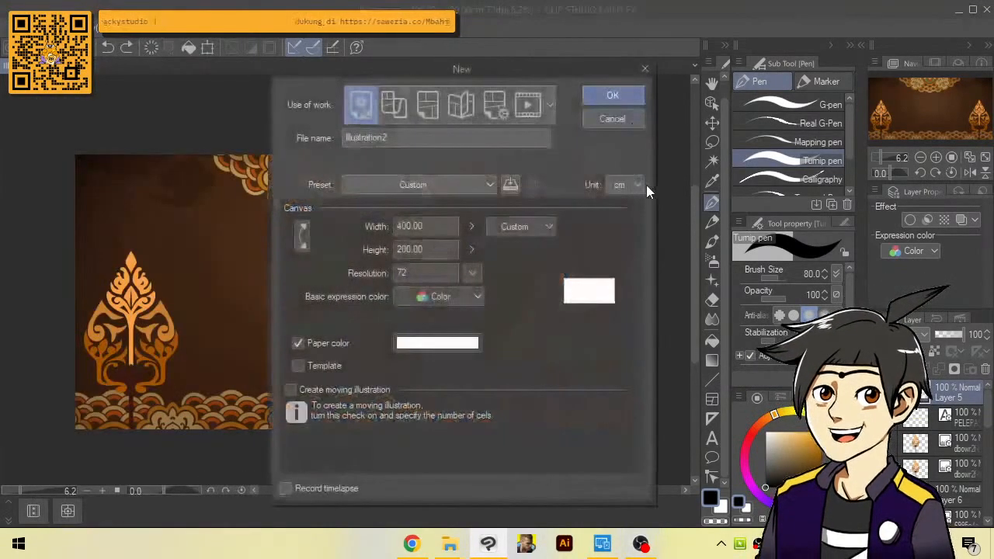
{"action": "left_click", "coordinate": [645, 68]}
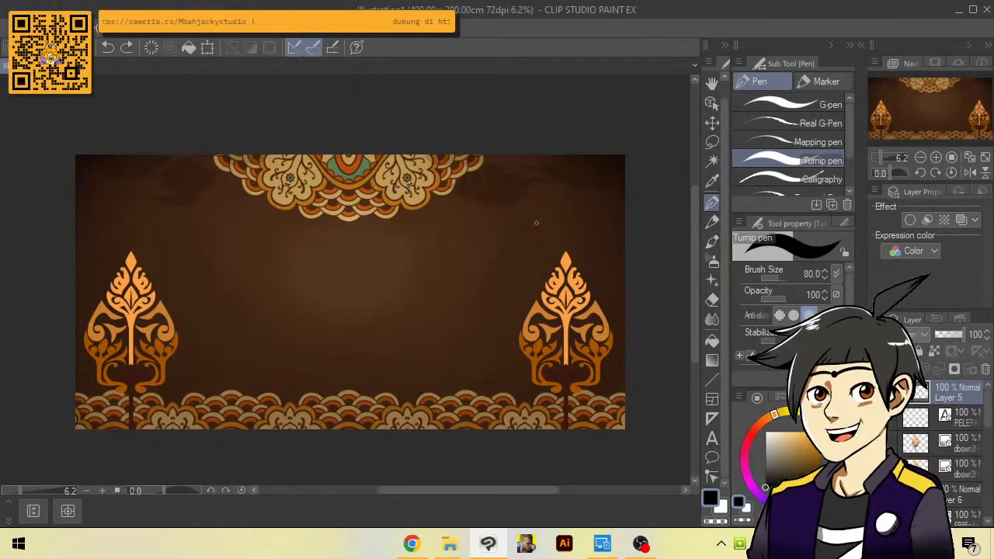
{"action": "left_click", "coordinate": [50, 29]}
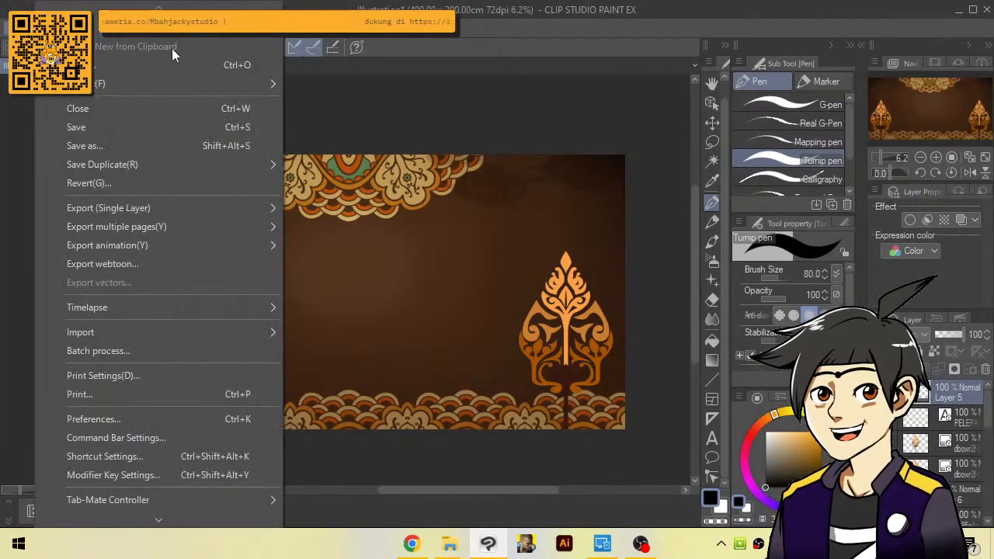
{"action": "left_click", "coordinate": [458, 99]}
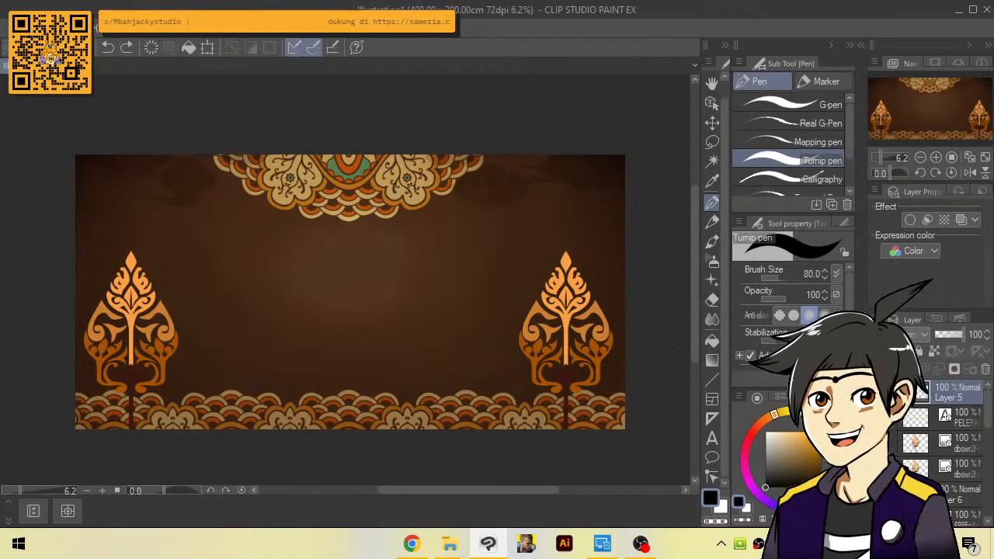
{"action": "left_click", "coordinate": [98, 31]}
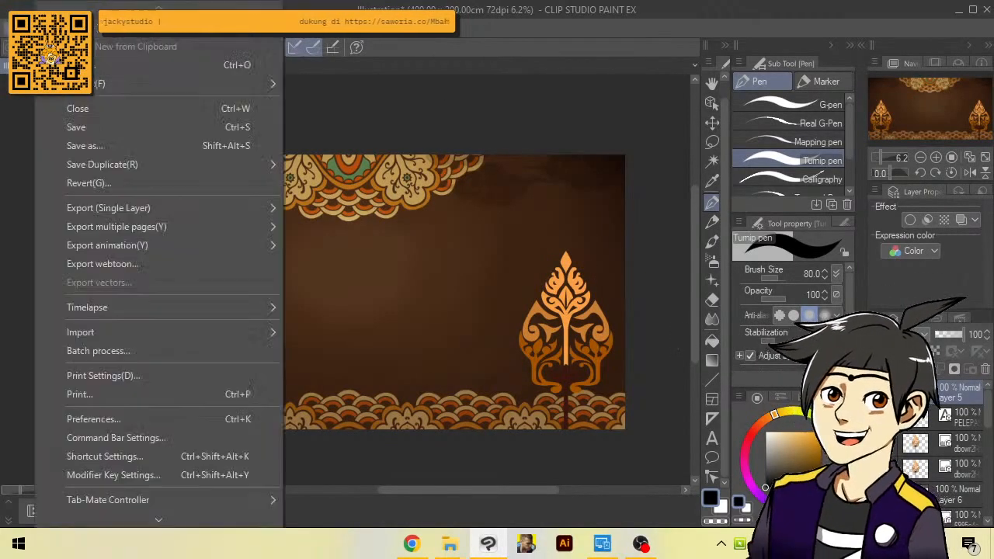
{"action": "left_click", "coordinate": [98, 31]}
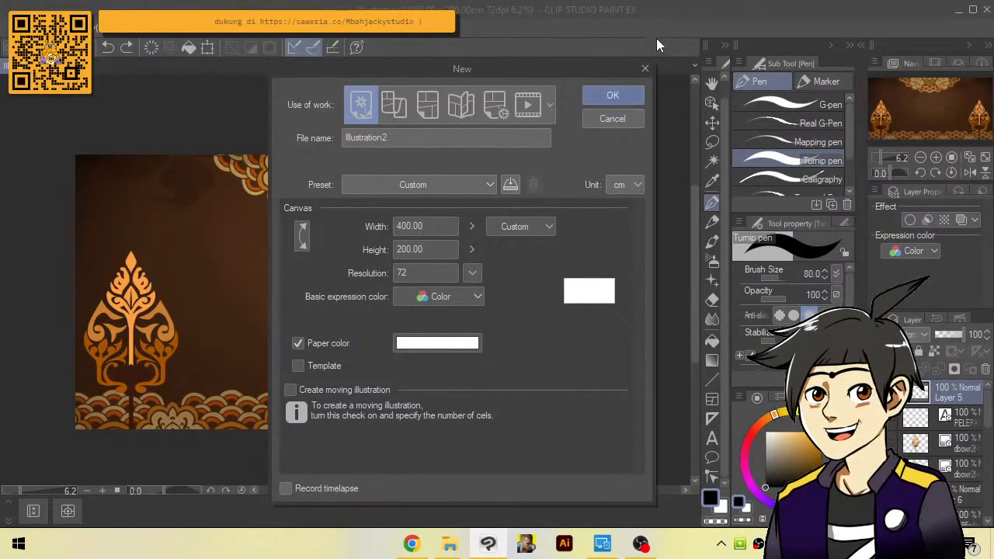
{"action": "left_click", "coordinate": [646, 66]}
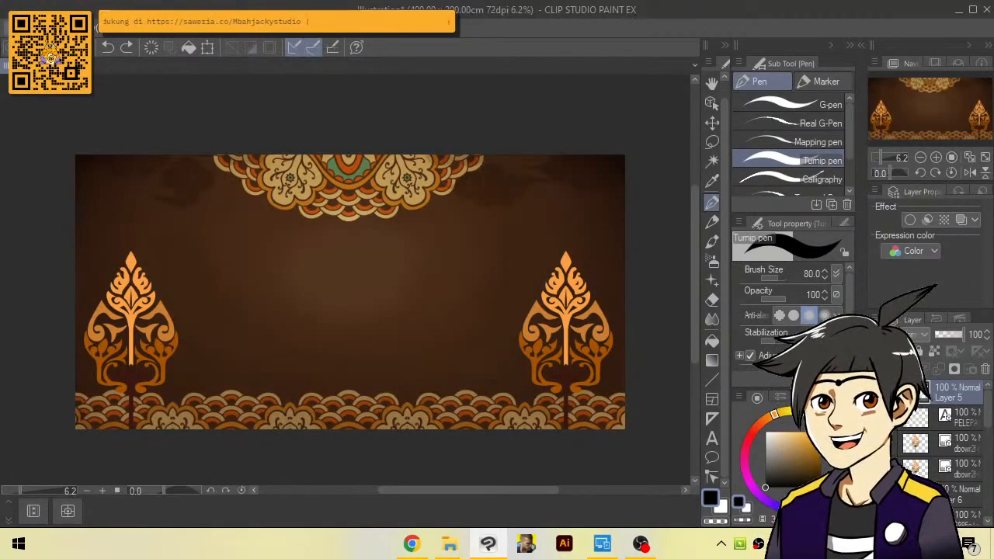
Create a new illustration canvas in A5 size with portrait orientation, keeping 72 dpi resolution and white paper
{"action": "left_click", "coordinate": [48, 29]}
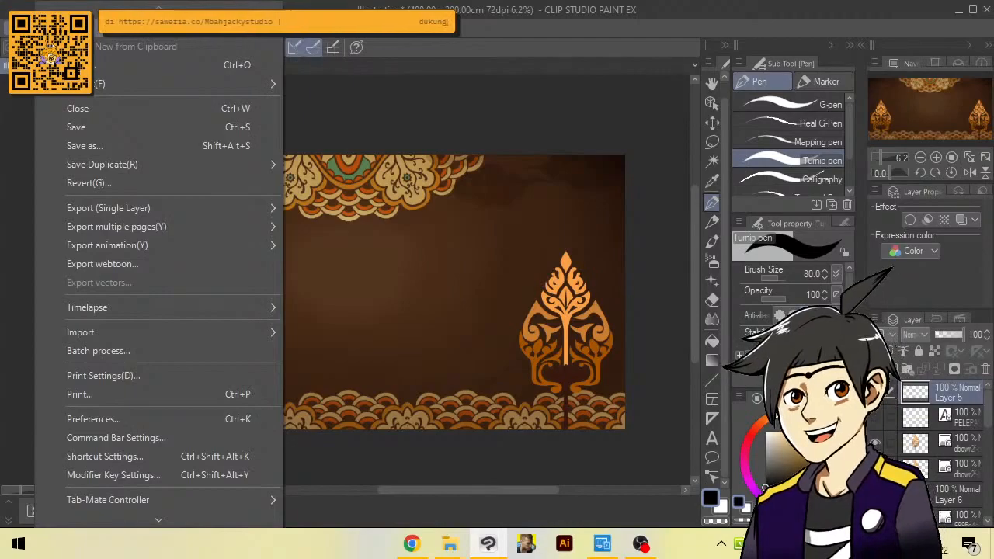
{"action": "left_click", "coordinate": [79, 28]}
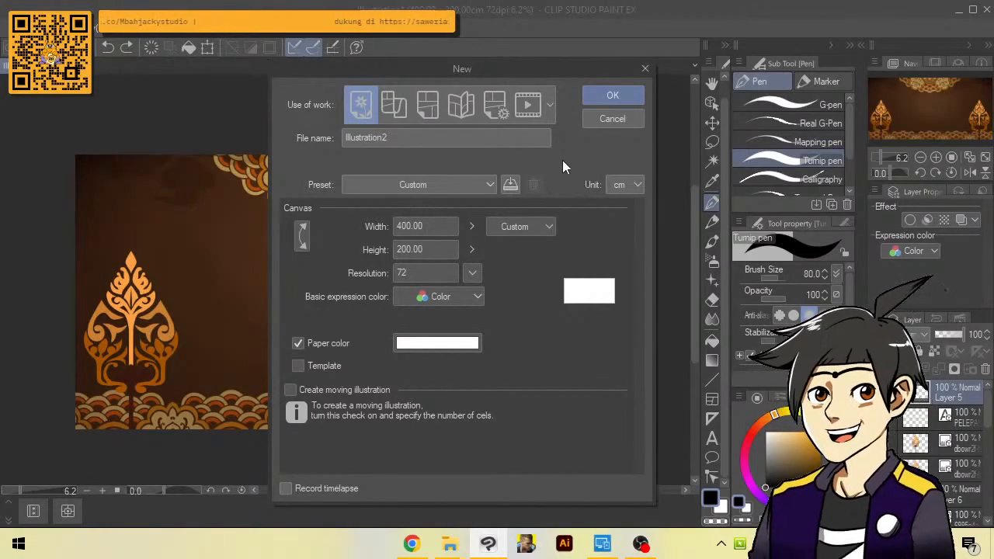
{"action": "left_click", "coordinate": [549, 225]}
{"action": "left_click", "coordinate": [551, 223]}
{"action": "left_click", "coordinate": [550, 225]}
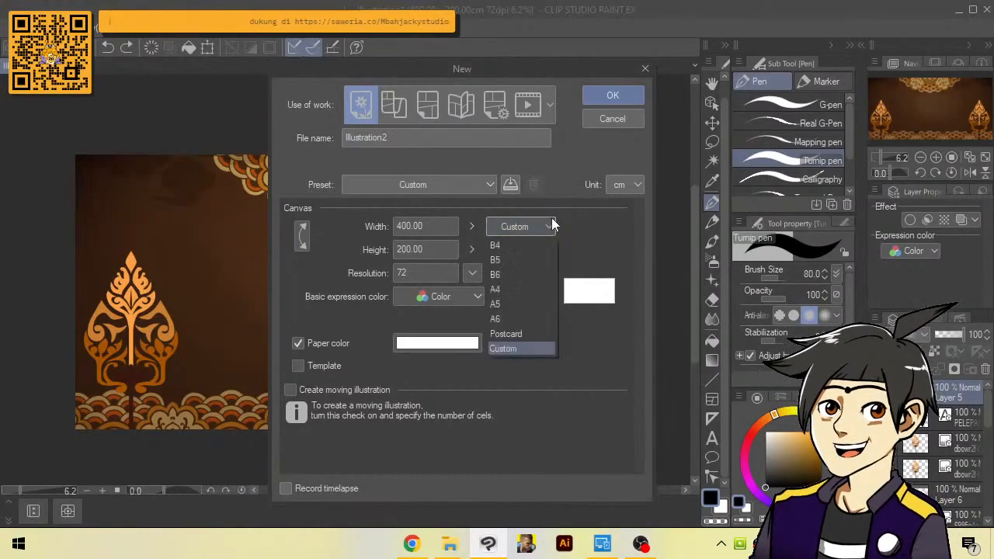
{"action": "left_click", "coordinate": [523, 302]}
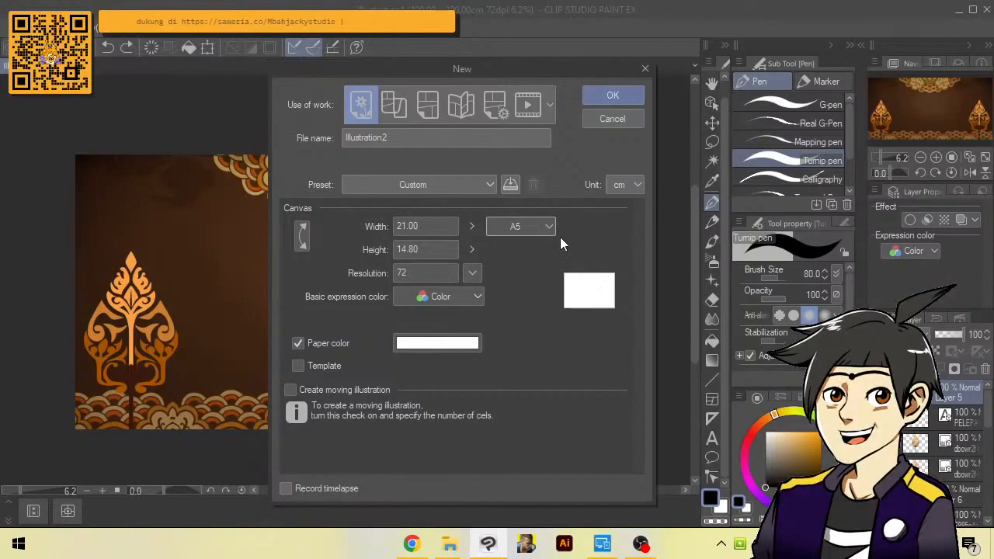
{"action": "left_click", "coordinate": [303, 234]}
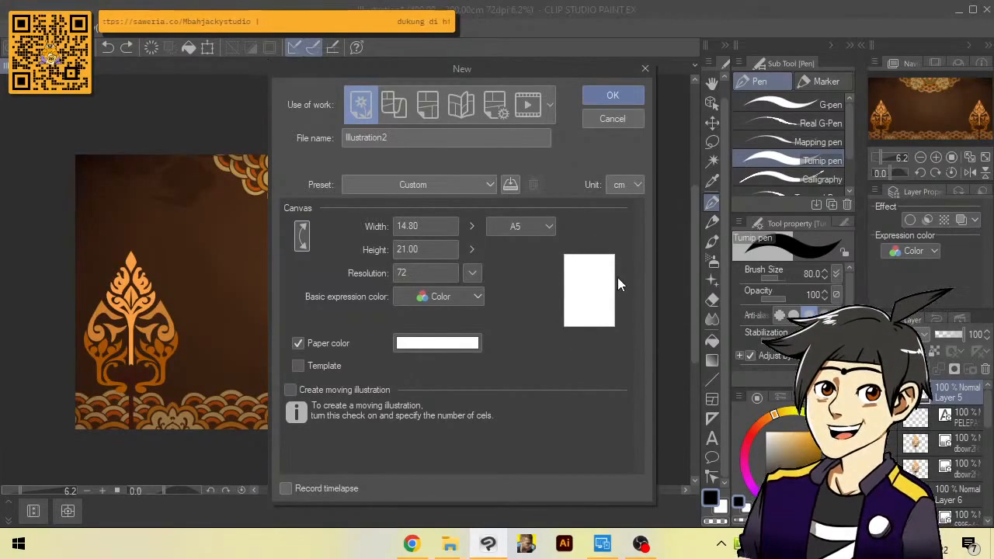
{"action": "left_click", "coordinate": [629, 95]}
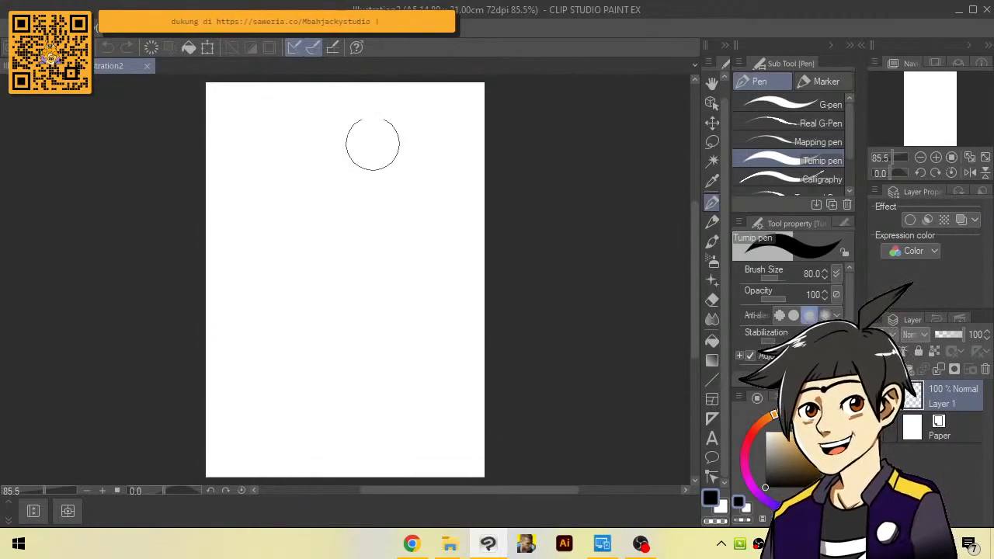
Try a Turnip pen stroke on the blank page, undo it, and reduce the brush size to 17
{"action": "mouse_move", "coordinate": [386, 134]}
{"action": "left_mouse_down"}
{"action": "mouse_move", "coordinate": [303, 319]}
{"action": "mouse_move", "coordinate": [349, 408]}
{"action": "mouse_move", "coordinate": [517, 205]}
{"action": "left_mouse_up"}
{"action": "key", "text": "ctrl+z"}
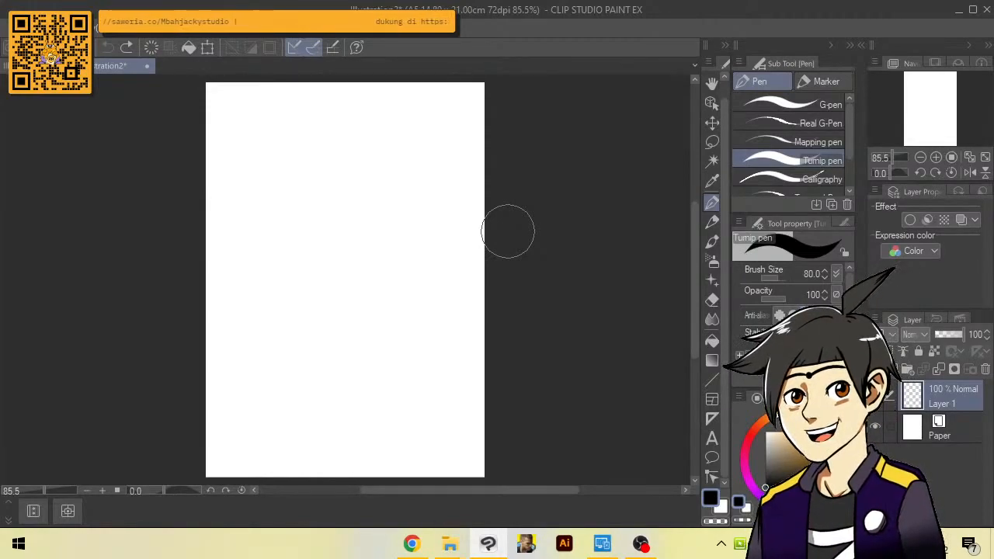
{"action": "key", "text": "bracketleft"}
{"action": "key", "text": "bracketleft"}
{"action": "key", "text": "bracketleft"}
{"action": "key", "text": "bracketleft"}
{"action": "key", "text": "bracketleft"}
{"action": "key", "text": "bracketleft"}
{"action": "key", "text": "bracketleft"}
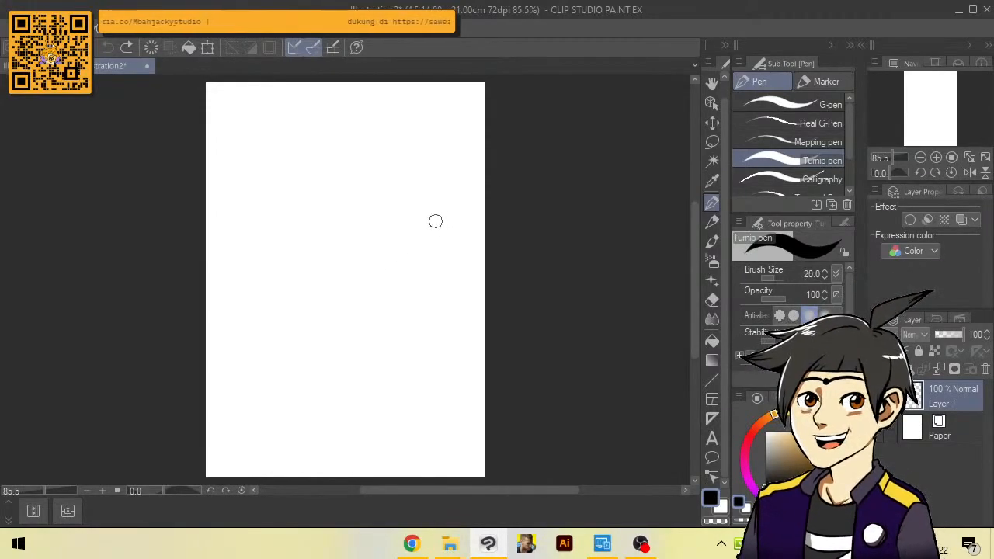
{"action": "key", "text": "bracketleft"}
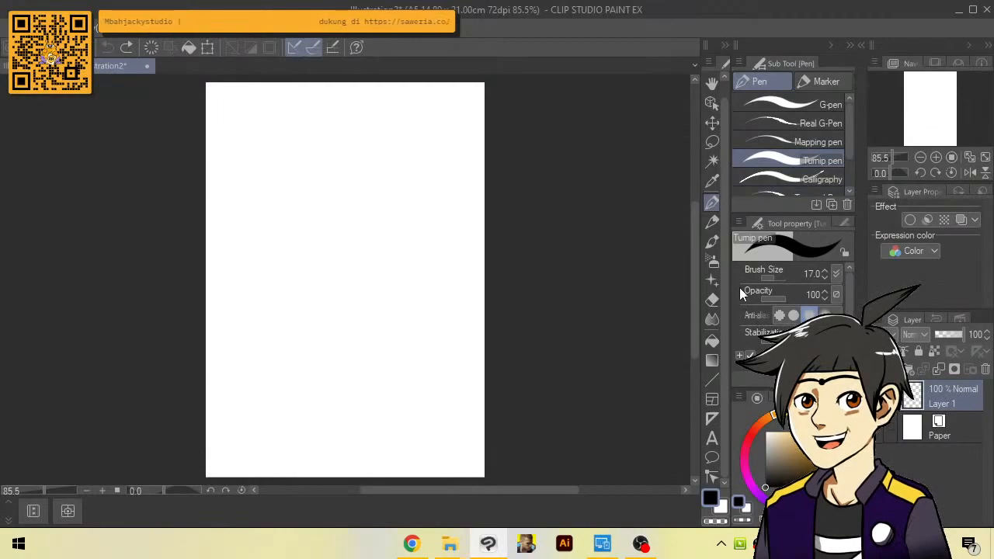
Try drawing a wide rectangle across the upper part of the page with the Rectangle figure tool, and undo it
{"action": "left_click", "coordinate": [715, 377]}
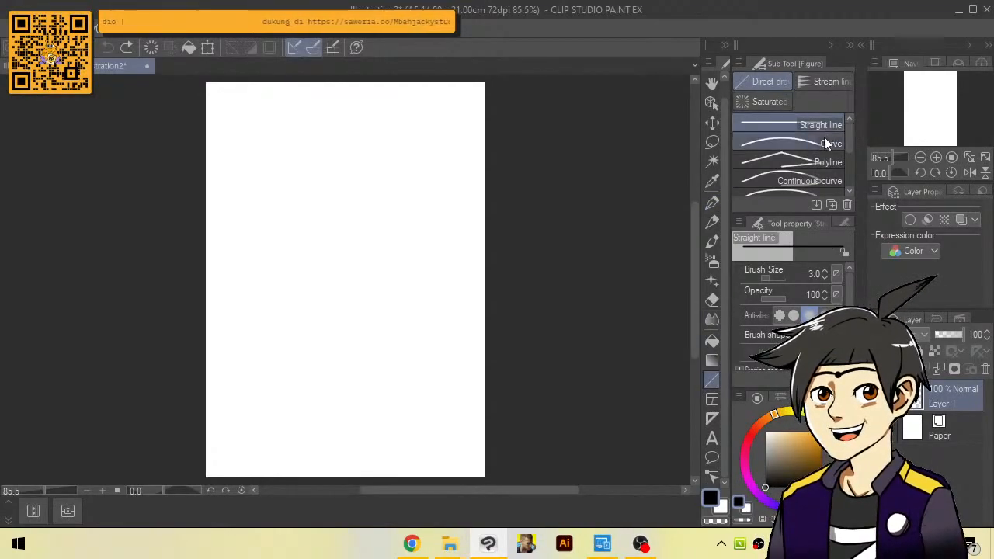
{"action": "left_click_drag", "start_coordinate": [850, 141], "coordinate": [848, 164]}
{"action": "left_click", "coordinate": [826, 166]}
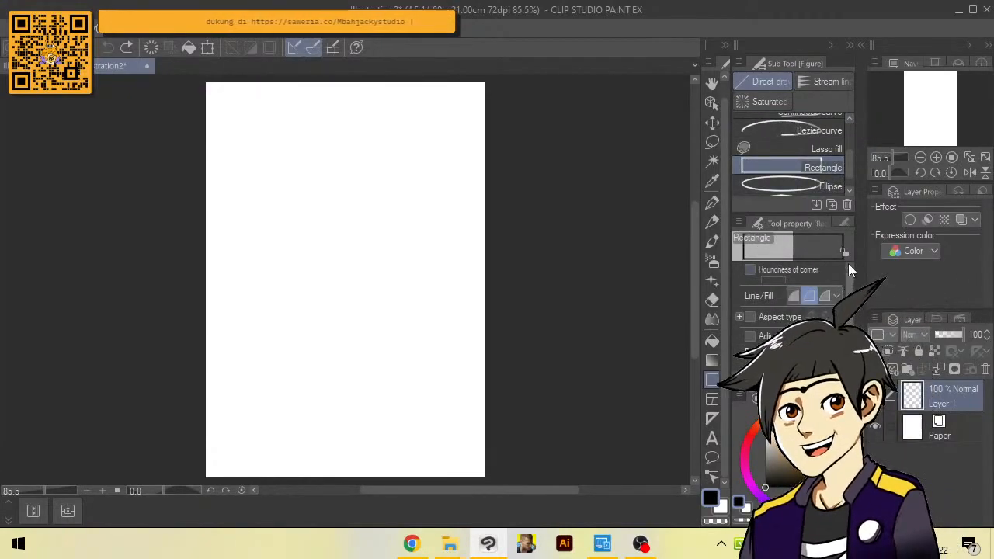
{"action": "left_click", "coordinate": [758, 314]}
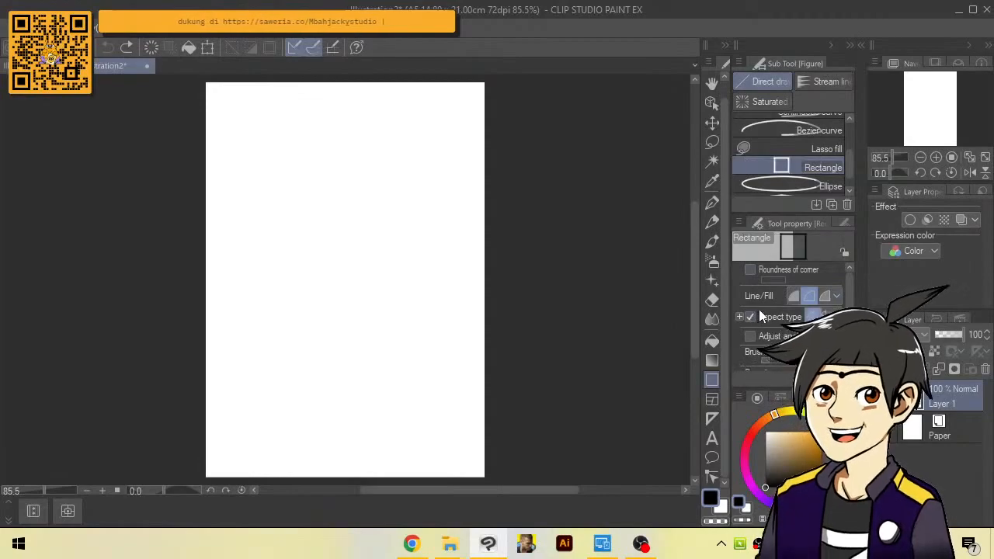
{"action": "left_click", "coordinate": [760, 317]}
{"action": "scroll", "coordinate": [831, 281], "scroll_direction": "down", "scroll_amount": 2}
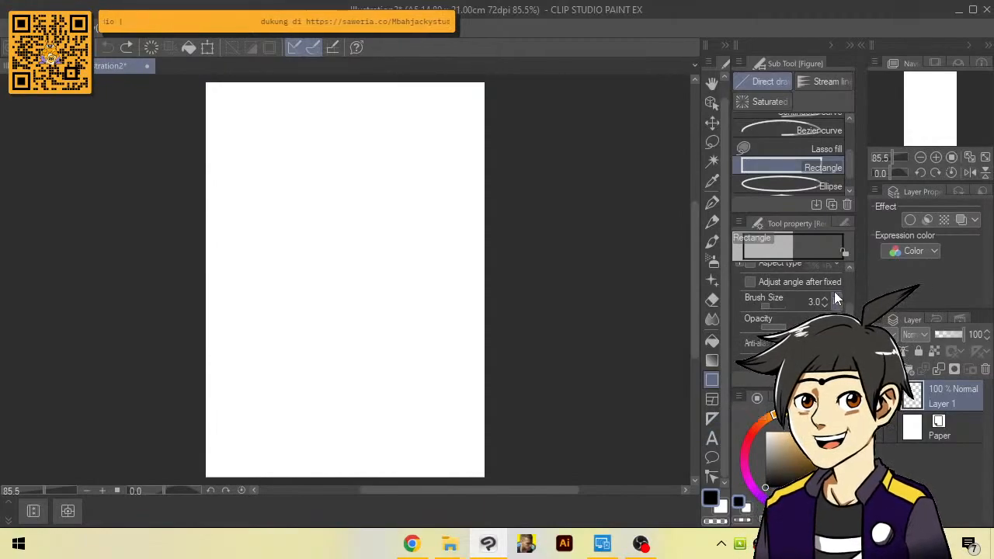
{"action": "scroll", "coordinate": [849, 288], "scroll_direction": "up", "scroll_amount": 2}
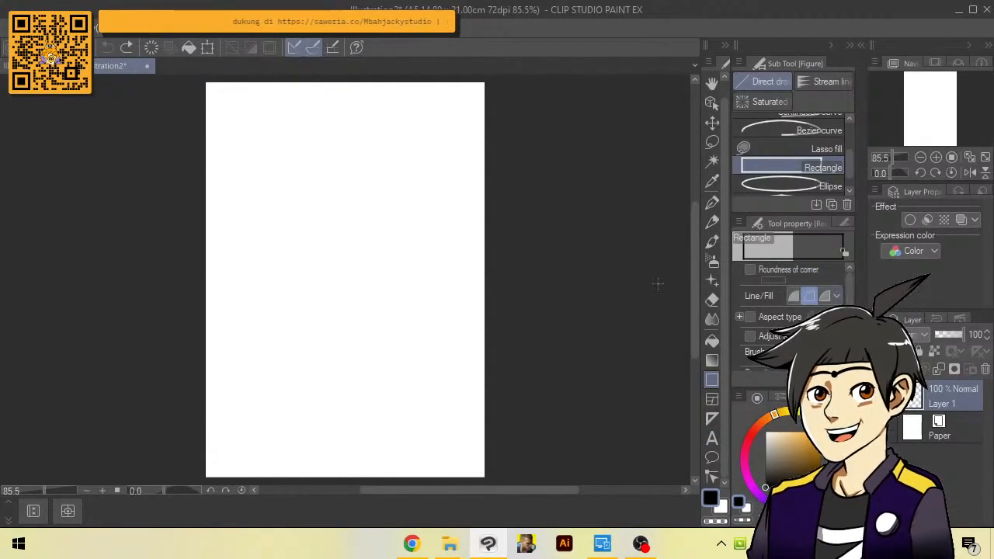
{"action": "left_click_drag", "start_coordinate": [223, 104], "coordinate": [448, 158]}
{"action": "key", "text": "ctrl+z"}
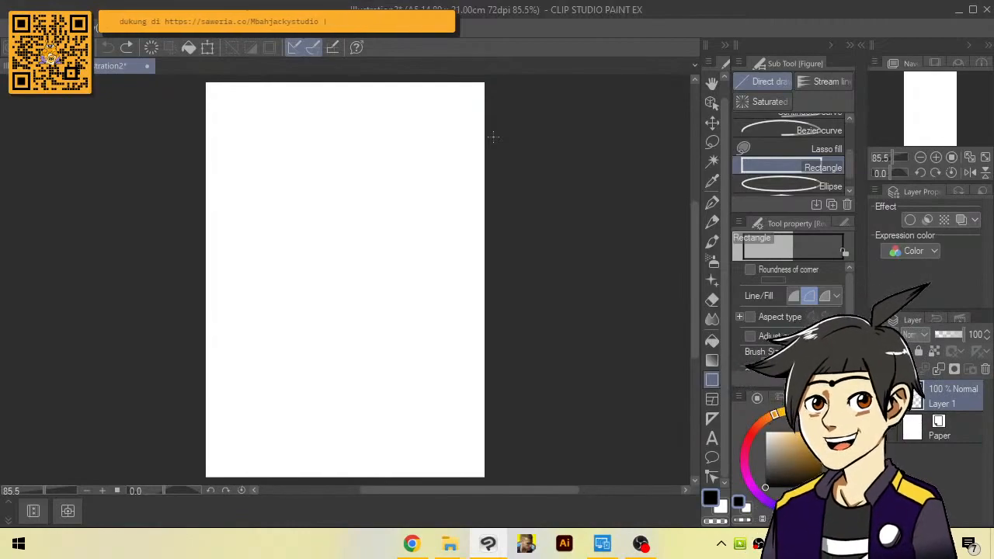
Switch back to the Turnip pen and set its brush size to 8
{"action": "left_click", "coordinate": [712, 202]}
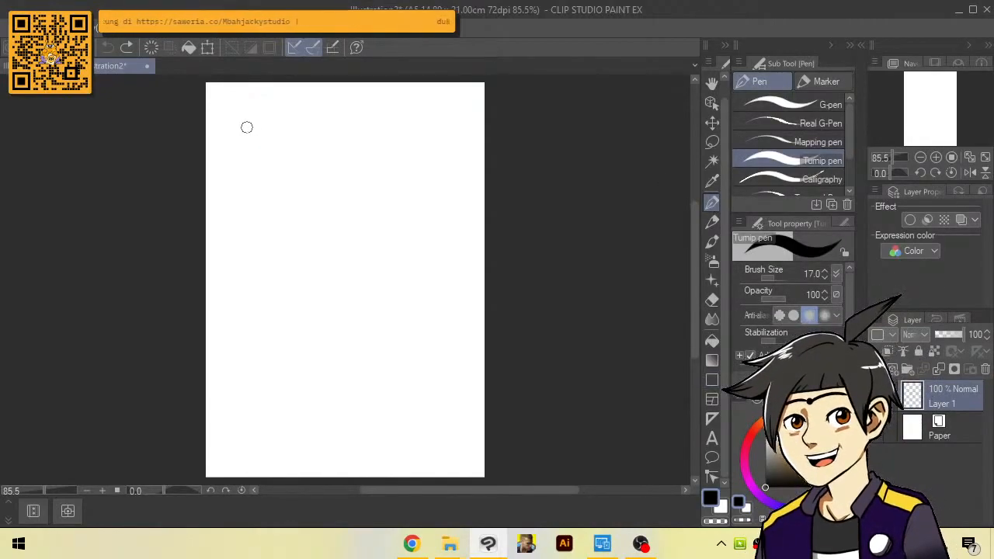
{"action": "key", "text": "bracketleft"}
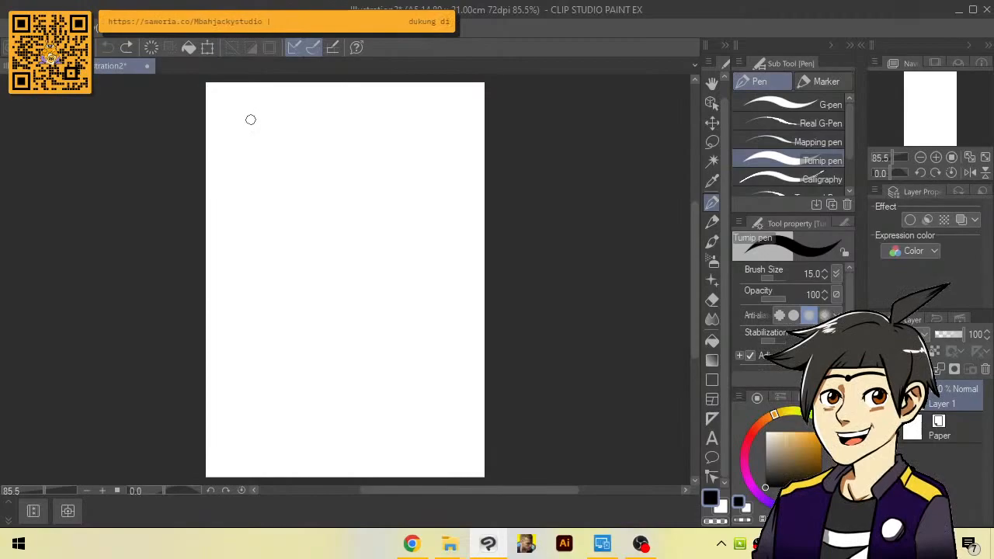
{"action": "key", "text": "bracketleft"}
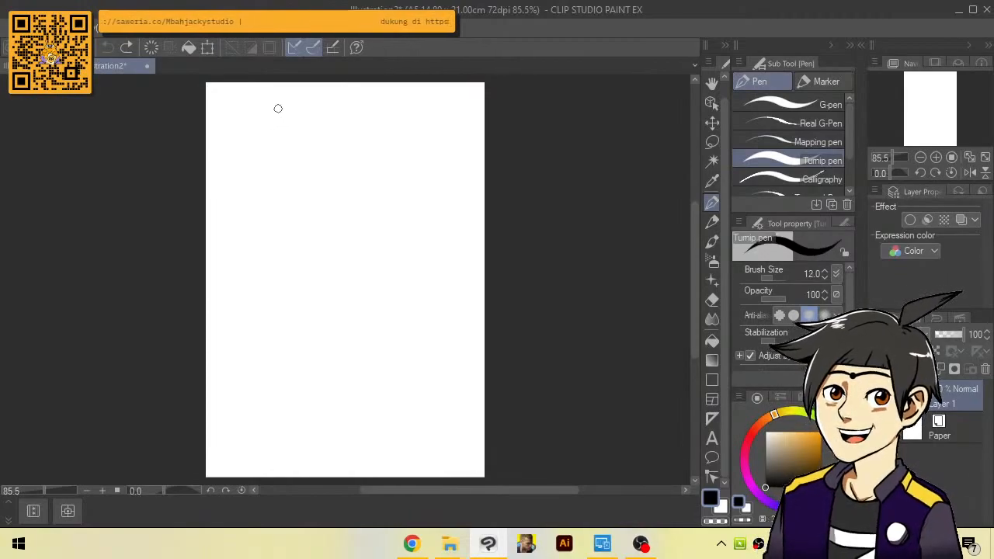
{"action": "key", "text": "bracketleft"}
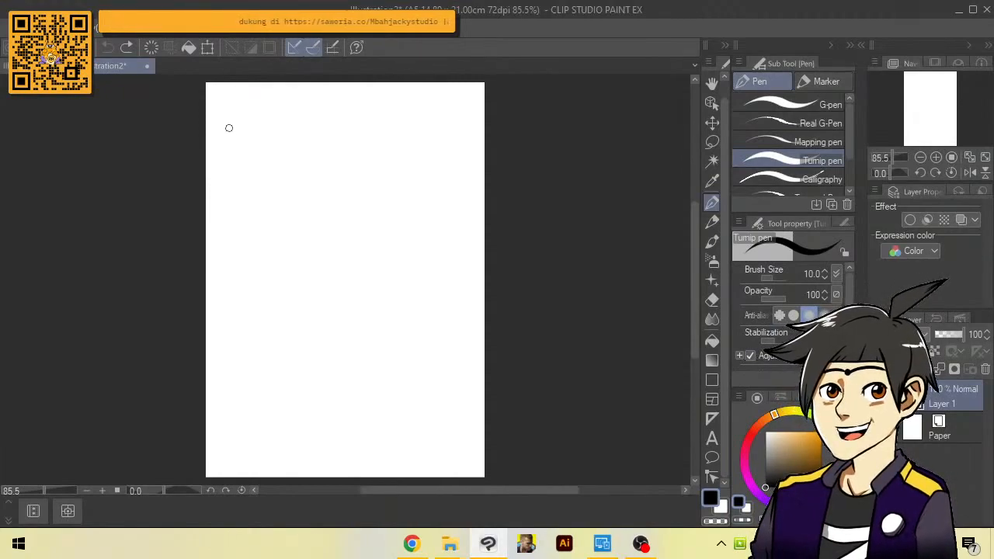
{"action": "key", "text": "bracketleft"}
Try sketching a single panel frame in the page's upper-left corner with a vertical line beside it, and undo the strokes
{"action": "left_click_drag", "start_coordinate": [221, 156], "coordinate": [266, 211]}
{"action": "mouse_move", "coordinate": [233, 104]}
{"action": "left_mouse_down"}
{"action": "mouse_move", "coordinate": [304, 103]}
{"action": "mouse_move", "coordinate": [253, 208]}
{"action": "left_mouse_up"}
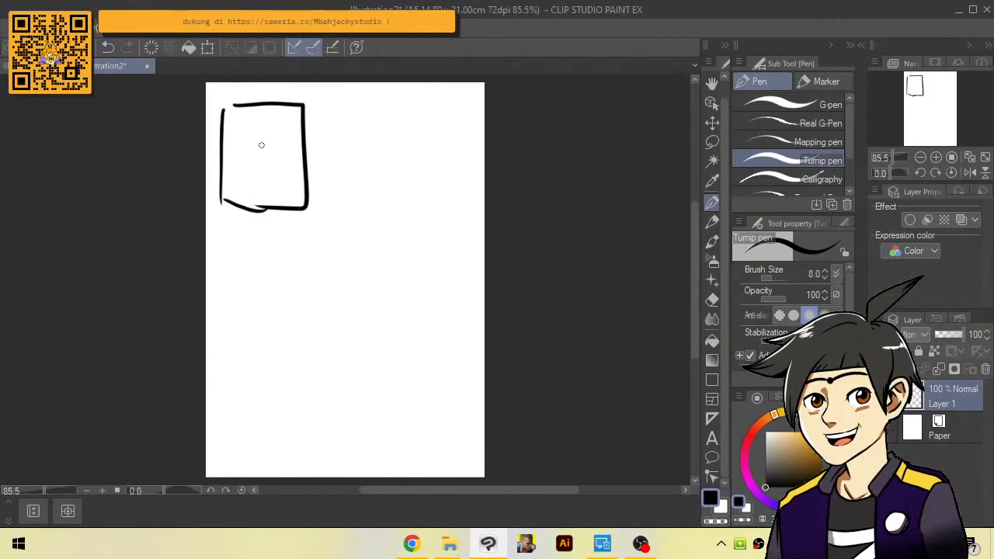
{"action": "left_click_drag", "start_coordinate": [322, 104], "coordinate": [326, 223]}
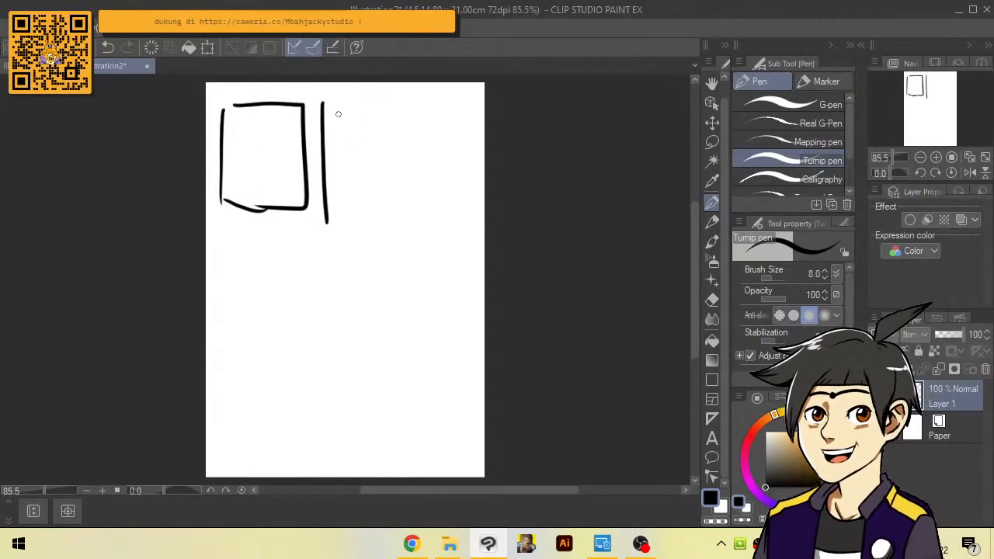
{"action": "key", "text": "ctrl+z"}
{"action": "key", "text": "ctrl+z"}
{"action": "key", "text": "ctrl+z"}
{"action": "key", "text": "ctrl+z"}
{"action": "key", "text": "ctrl+z"}
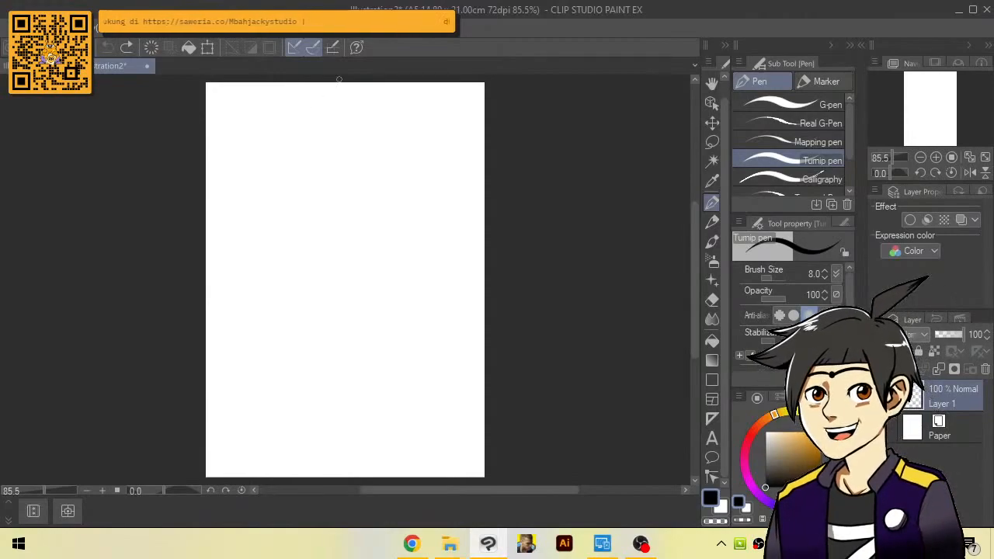
Try sketching four panel frames in a two-by-two grid on the upper half of the page, and undo them
{"action": "mouse_move", "coordinate": [222, 104]}
{"action": "left_mouse_down"}
{"action": "mouse_move", "coordinate": [301, 107]}
{"action": "mouse_move", "coordinate": [405, 199]}
{"action": "left_mouse_up"}
{"action": "left_click_drag", "start_coordinate": [341, 116], "coordinate": [422, 155]}
{"action": "mouse_move", "coordinate": [222, 205]}
{"action": "left_mouse_down"}
{"action": "mouse_move", "coordinate": [291, 201]}
{"action": "mouse_move", "coordinate": [246, 205]}
{"action": "left_mouse_up"}
{"action": "mouse_move", "coordinate": [323, 196]}
{"action": "left_mouse_down"}
{"action": "mouse_move", "coordinate": [320, 208]}
{"action": "mouse_move", "coordinate": [316, 198]}
{"action": "left_mouse_up"}
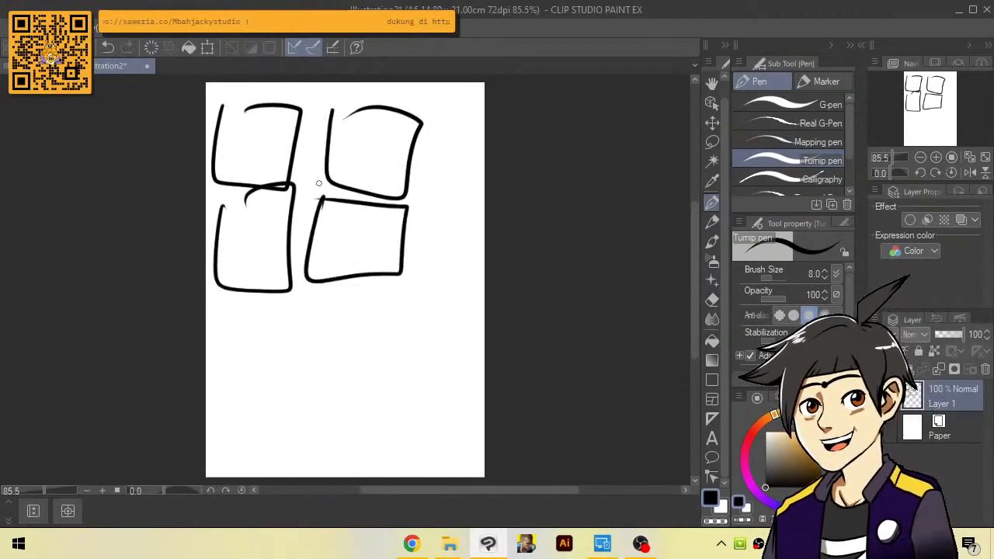
{"action": "key", "text": "ctrl+z"}
{"action": "key", "text": "ctrl+z"}
{"action": "key", "text": "ctrl+z"}
{"action": "key", "text": "ctrl+z"}
{"action": "key", "text": "ctrl+z"}
{"action": "key", "text": "ctrl+z"}
{"action": "key", "text": "ctrl+z"}
{"action": "key", "text": "ctrl+z"}
{"action": "key", "text": "ctrl+z"}
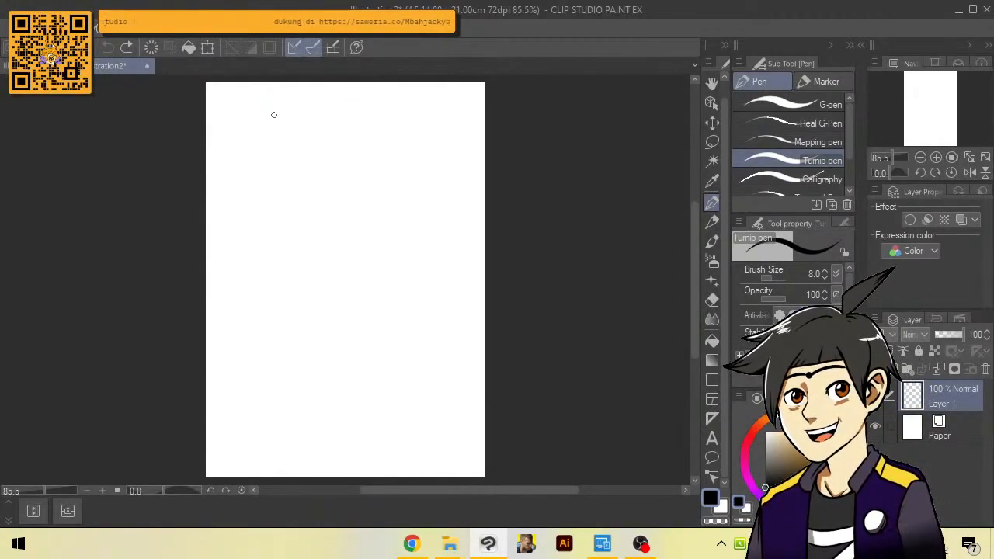
Try outlining a tall panel starting from the page's upper-left corner, and undo the strokes
{"action": "left_click_drag", "start_coordinate": [294, 103], "coordinate": [218, 95]}
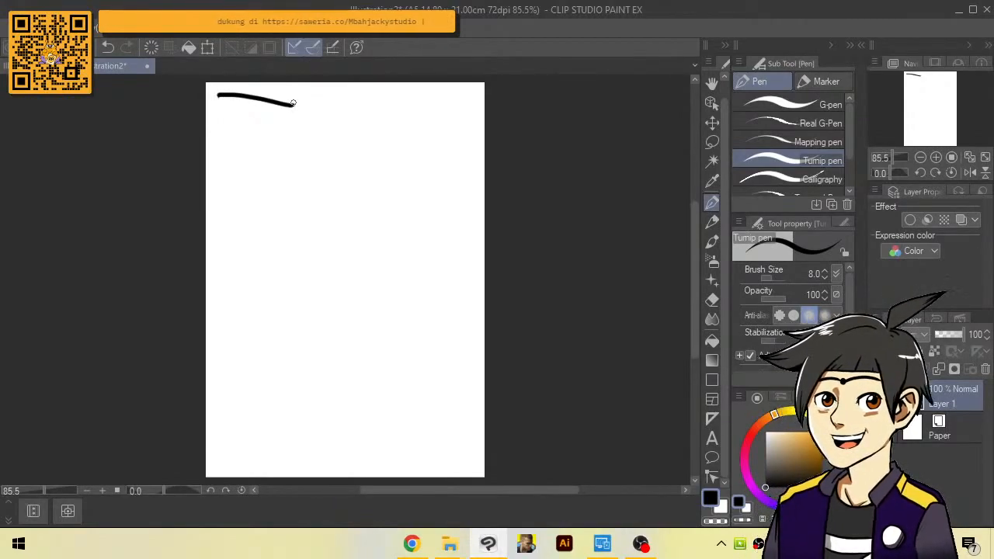
{"action": "key", "text": "ctrl+z"}
{"action": "mouse_move", "coordinate": [287, 104]}
{"action": "left_mouse_down"}
{"action": "mouse_move", "coordinate": [232, 102]}
{"action": "mouse_move", "coordinate": [217, 123]}
{"action": "mouse_move", "coordinate": [221, 341]}
{"action": "mouse_move", "coordinate": [242, 349]}
{"action": "mouse_move", "coordinate": [310, 339]}
{"action": "left_mouse_up"}
{"action": "key", "text": "ctrl+z"}
Sketch a tall panel frame on the page's upper-left side, with a crescent moon and rough night-landscape lines inside
{"action": "mouse_move", "coordinate": [291, 101]}
{"action": "left_mouse_down"}
{"action": "mouse_move", "coordinate": [216, 170]}
{"action": "mouse_move", "coordinate": [229, 322]}
{"action": "mouse_move", "coordinate": [313, 315]}
{"action": "mouse_move", "coordinate": [302, 108]}
{"action": "left_mouse_up"}
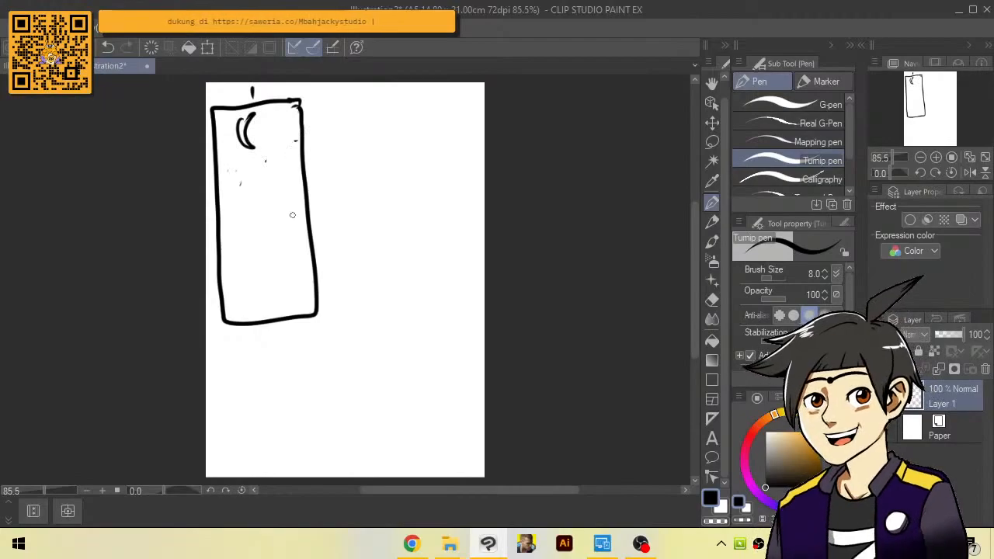
{"action": "mouse_move", "coordinate": [285, 216]}
{"action": "left_mouse_down"}
{"action": "mouse_move", "coordinate": [257, 257]}
{"action": "mouse_move", "coordinate": [302, 218]}
{"action": "left_mouse_up"}
{"action": "left_click_drag", "start_coordinate": [294, 242], "coordinate": [301, 252]}
{"action": "mouse_move", "coordinate": [226, 240]}
{"action": "left_mouse_down"}
{"action": "mouse_move", "coordinate": [244, 271]}
{"action": "mouse_move", "coordinate": [242, 292]}
{"action": "left_mouse_up"}
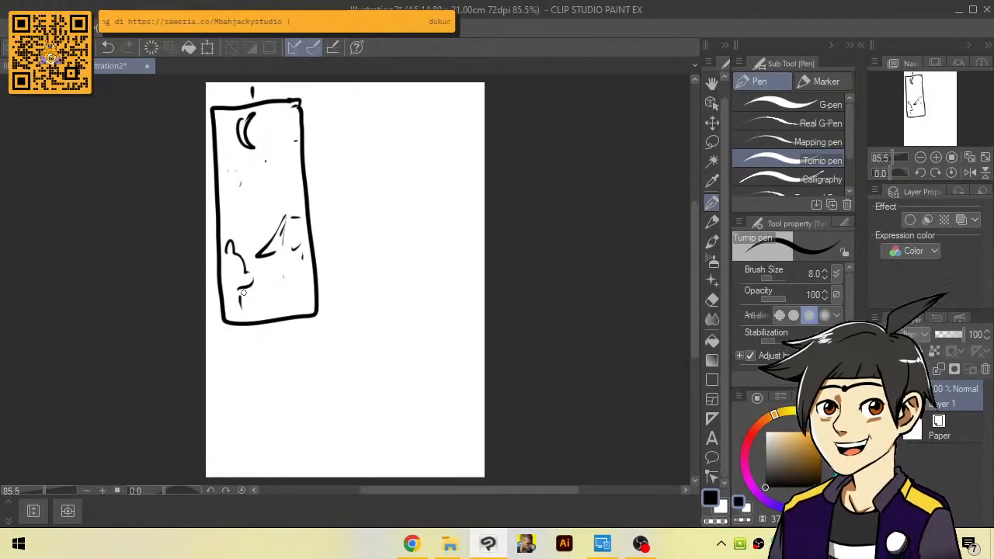
Draw a small rectangular panel frame to the right of the tall panel, with Z-shaped marks at its upper-left corner
{"action": "mouse_move", "coordinate": [328, 103]}
{"action": "left_mouse_down"}
{"action": "mouse_move", "coordinate": [332, 183]}
{"action": "mouse_move", "coordinate": [437, 117]}
{"action": "left_mouse_up"}
{"action": "left_click_drag", "start_coordinate": [337, 186], "coordinate": [446, 184]}
{"action": "left_click_drag", "start_coordinate": [451, 118], "coordinate": [456, 183]}
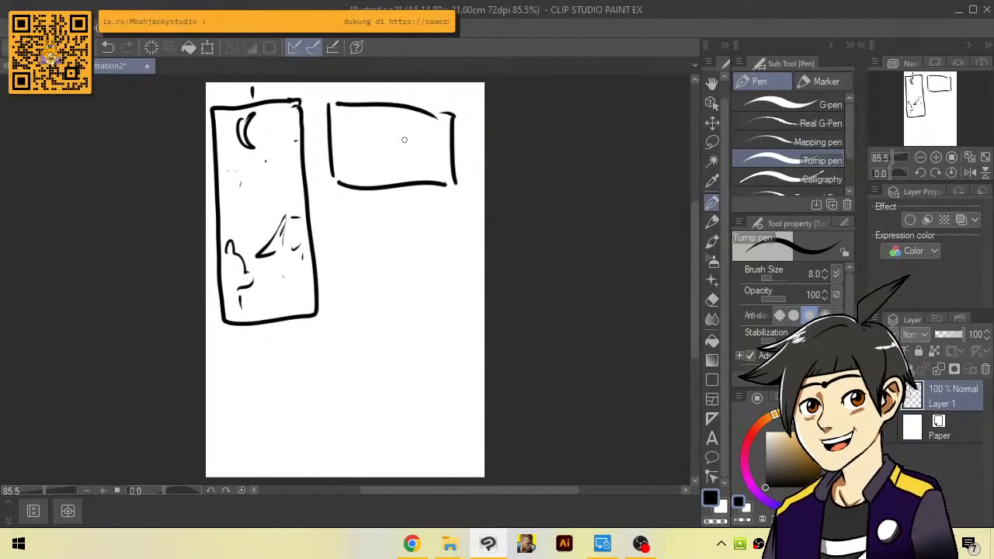
{"action": "left_click_drag", "start_coordinate": [346, 115], "coordinate": [365, 133]}
{"action": "key", "text": "ctrl+z"}
{"action": "left_click_drag", "start_coordinate": [451, 87], "coordinate": [455, 96]}
{"action": "key", "text": "ctrl+z"}
{"action": "mouse_move", "coordinate": [316, 90]}
{"action": "left_mouse_down"}
{"action": "mouse_move", "coordinate": [350, 114]}
{"action": "mouse_move", "coordinate": [368, 137]}
{"action": "left_mouse_up"}
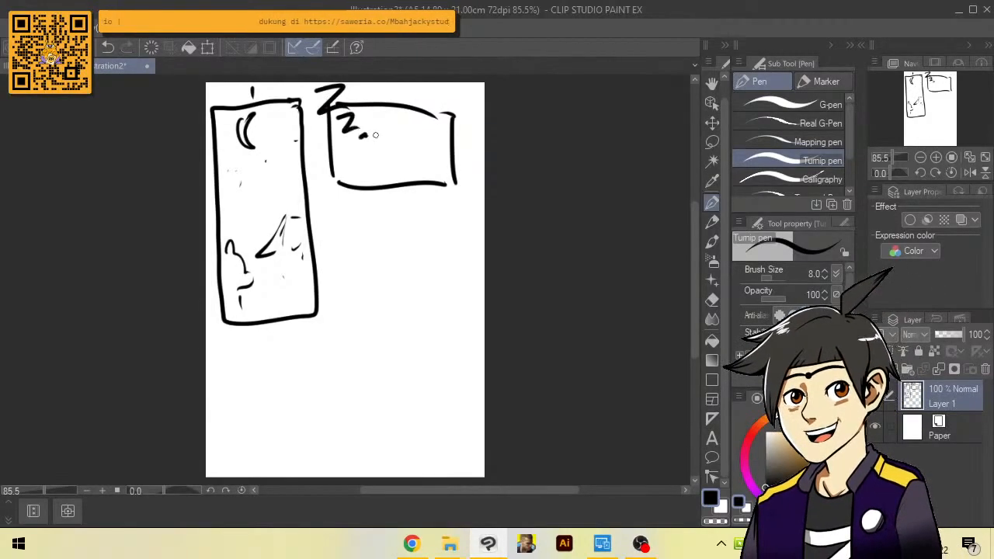
Sketch a simple lying figure in the second panel with a round head and an arched body
{"action": "scroll", "coordinate": [399, 143], "scroll_direction": "up", "scroll_amount": 1}
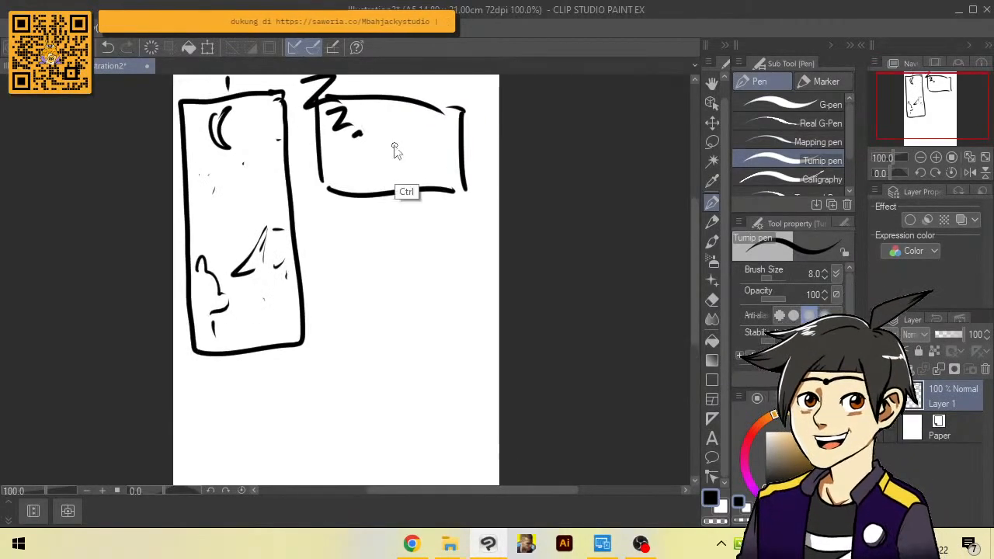
{"action": "scroll", "coordinate": [394, 144], "scroll_direction": "up", "scroll_amount": 1}
{"action": "mouse_move", "coordinate": [396, 130]}
{"action": "left_mouse_down"}
{"action": "mouse_move", "coordinate": [408, 134]}
{"action": "mouse_move", "coordinate": [385, 152]}
{"action": "mouse_move", "coordinate": [407, 181]}
{"action": "left_mouse_up"}
{"action": "left_click_drag", "start_coordinate": [370, 153], "coordinate": [316, 192]}
{"action": "left_click_drag", "start_coordinate": [399, 162], "coordinate": [419, 184]}
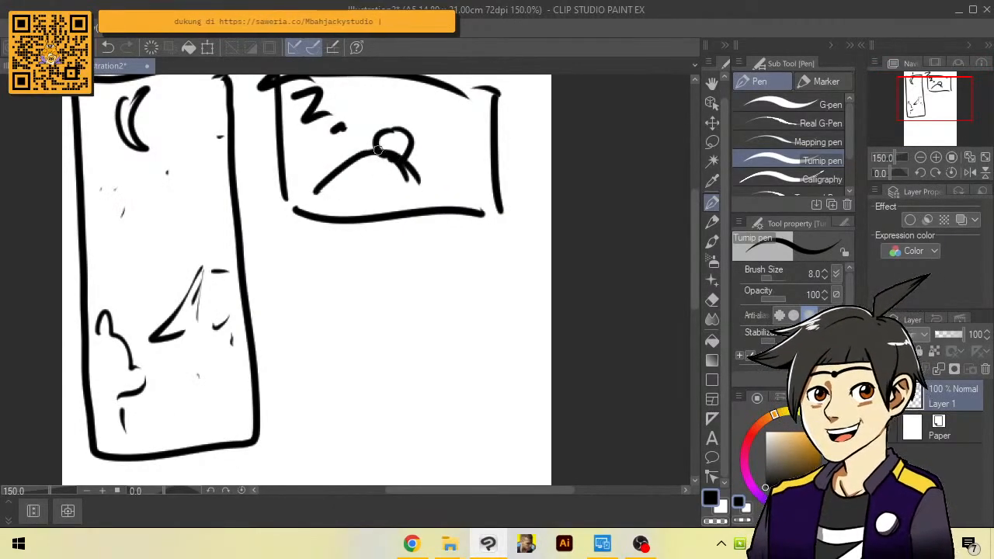
{"action": "left_click_drag", "start_coordinate": [379, 149], "coordinate": [323, 179]}
Add a pillow shape behind the figure's head, short background lines around it, and a second contour along the body
{"action": "key", "text": "ctrl+minus"}
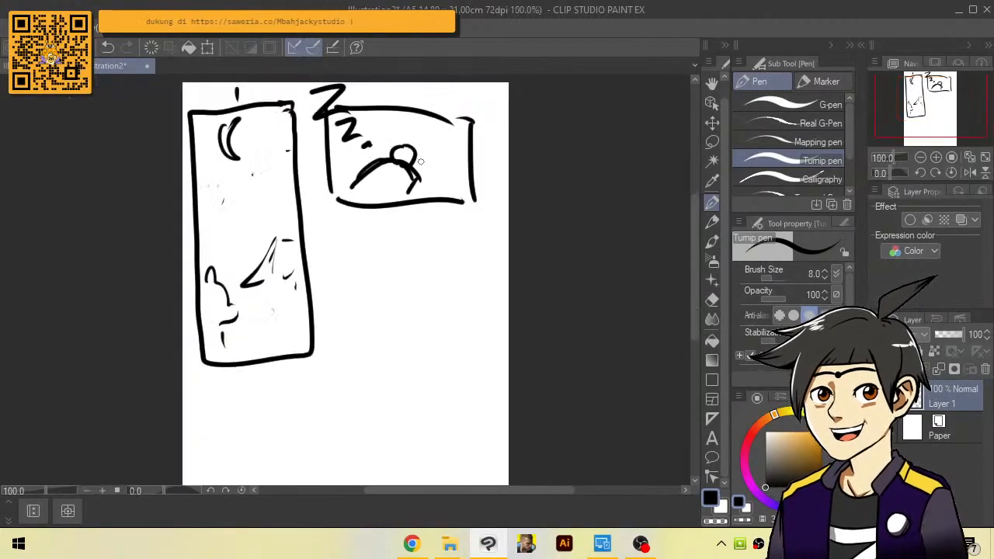
{"action": "left_click_drag", "start_coordinate": [417, 166], "coordinate": [432, 177]}
{"action": "left_click_drag", "start_coordinate": [435, 153], "coordinate": [428, 176]}
{"action": "left_click_drag", "start_coordinate": [399, 140], "coordinate": [436, 150]}
{"action": "mouse_move", "coordinate": [396, 138]}
{"action": "left_mouse_down"}
{"action": "mouse_move", "coordinate": [381, 152]}
{"action": "mouse_move", "coordinate": [382, 133]}
{"action": "left_mouse_up"}
{"action": "left_click_drag", "start_coordinate": [464, 146], "coordinate": [463, 159]}
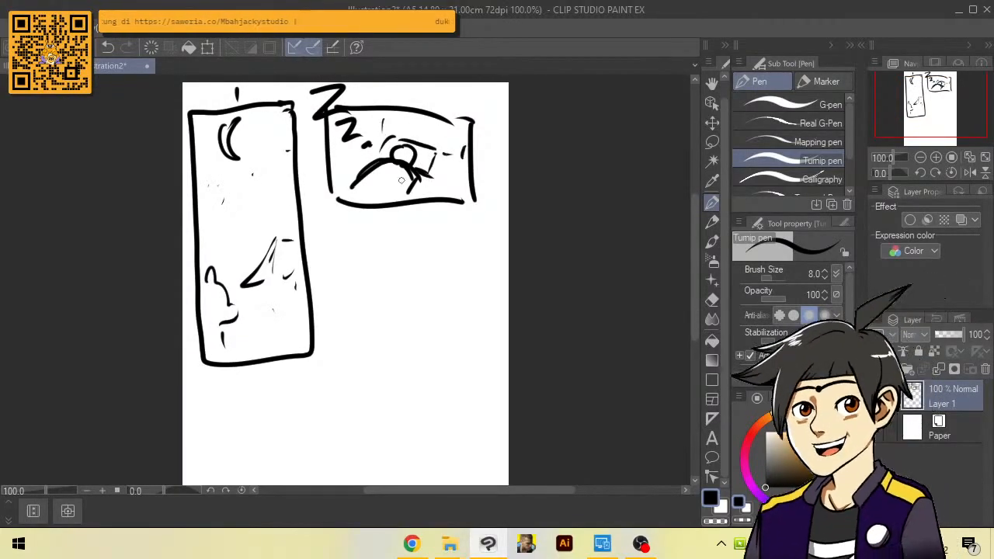
{"action": "left_click_drag", "start_coordinate": [379, 159], "coordinate": [349, 185]}
{"action": "left_click_drag", "start_coordinate": [334, 199], "coordinate": [349, 196]}
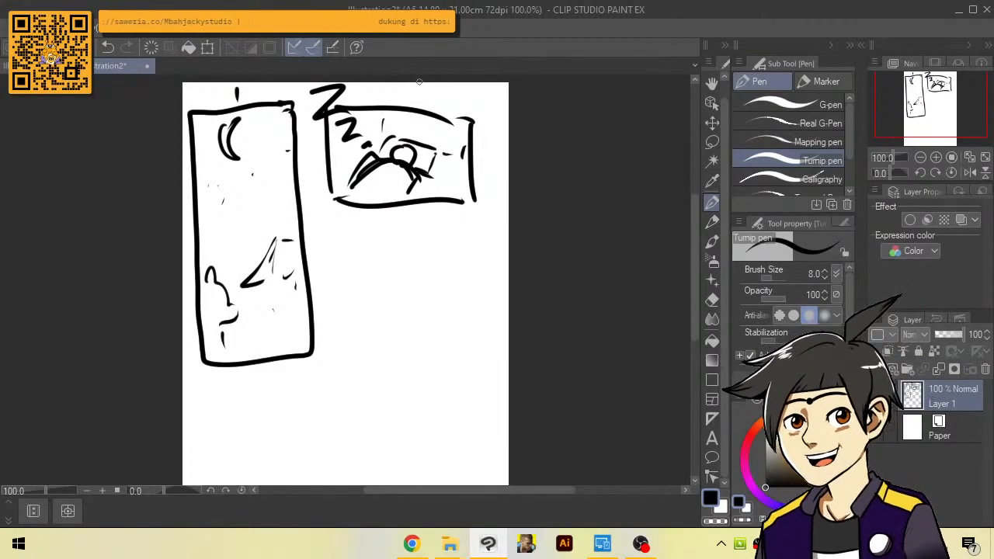
Mark the second panel's upper-left corner with diagonal strokes and darken part of the figure's head
{"action": "left_click_drag", "start_coordinate": [361, 112], "coordinate": [331, 158]}
{"action": "key", "text": "ctrl+z"}
{"action": "scroll", "coordinate": [408, 153], "scroll_direction": "up", "scroll_amount": 2}
{"action": "mouse_move", "coordinate": [411, 143]}
{"action": "left_mouse_down"}
{"action": "mouse_move", "coordinate": [416, 166]}
{"action": "mouse_move", "coordinate": [398, 171]}
{"action": "mouse_move", "coordinate": [404, 151]}
{"action": "left_mouse_up"}
{"action": "scroll", "coordinate": [404, 152], "scroll_direction": "down", "scroll_amount": 2}
Draw a rectangular panel frame directly below the second panel, beside the lower half of the tall panel
{"action": "scroll", "coordinate": [428, 277], "scroll_direction": "up", "scroll_amount": 1}
{"action": "mouse_move", "coordinate": [452, 297]}
{"action": "left_mouse_down"}
{"action": "mouse_move", "coordinate": [473, 252]}
{"action": "mouse_move", "coordinate": [437, 222]}
{"action": "mouse_move", "coordinate": [288, 225]}
{"action": "mouse_move", "coordinate": [284, 379]}
{"action": "mouse_move", "coordinate": [442, 376]}
{"action": "mouse_move", "coordinate": [501, 356]}
{"action": "mouse_move", "coordinate": [443, 225]}
{"action": "mouse_move", "coordinate": [367, 231]}
{"action": "mouse_move", "coordinate": [360, 274]}
{"action": "mouse_move", "coordinate": [364, 330]}
{"action": "mouse_move", "coordinate": [505, 317]}
{"action": "mouse_move", "coordinate": [503, 225]}
{"action": "left_mouse_up"}
{"action": "scroll", "coordinate": [508, 217], "scroll_direction": "down", "scroll_amount": 1}
{"action": "key", "text": "ctrl+z"}
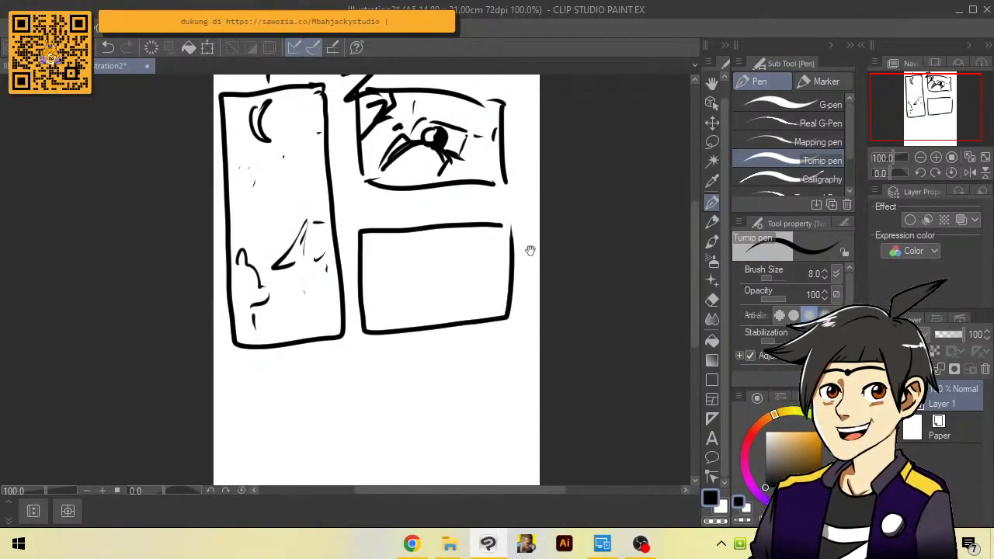
{"action": "left_click_drag", "start_coordinate": [506, 349], "coordinate": [528, 297]}
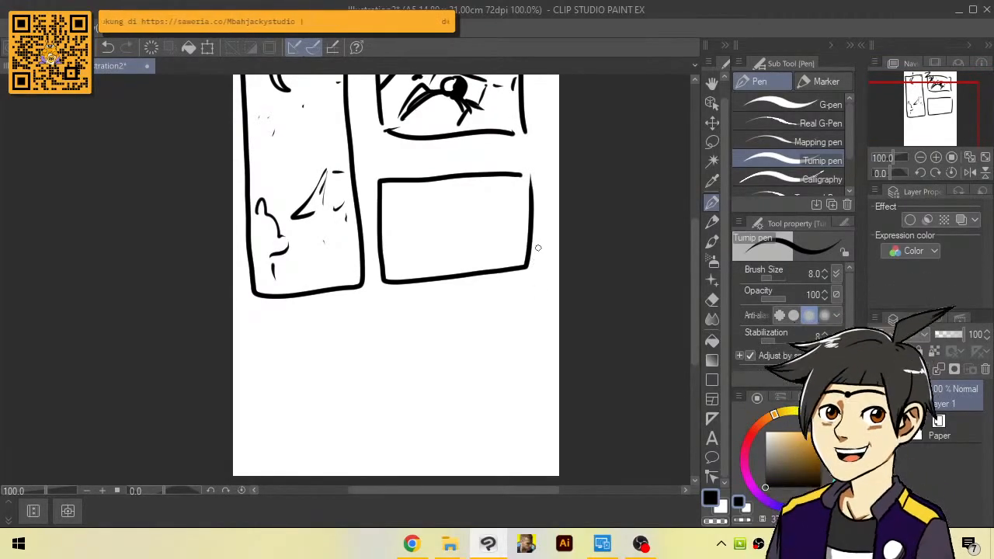
Add slanted strokes between the corner marks and the figure's head in the second panel
{"action": "scroll", "coordinate": [337, 155], "scroll_direction": "up", "scroll_amount": 2}
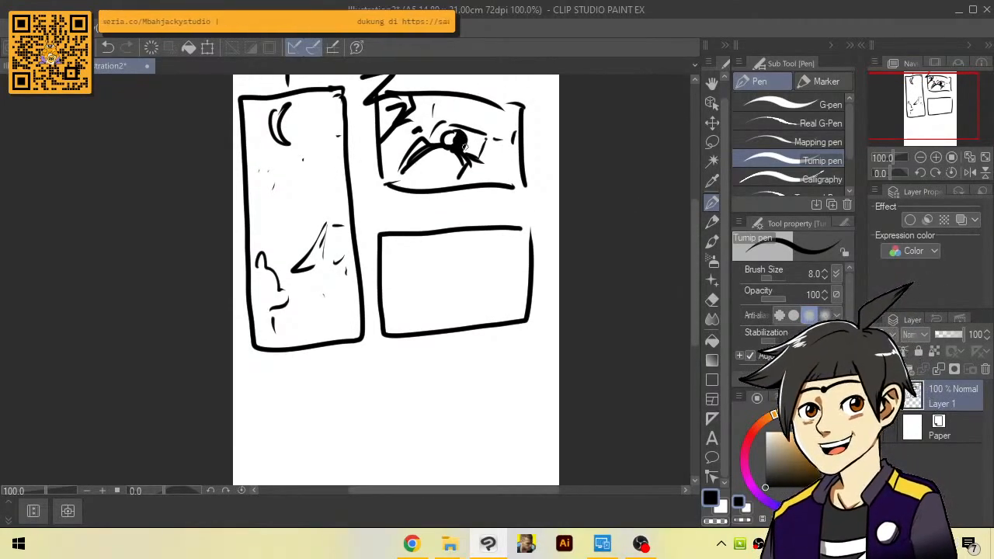
{"action": "scroll", "coordinate": [686, 302], "scroll_direction": "down", "scroll_amount": 4}
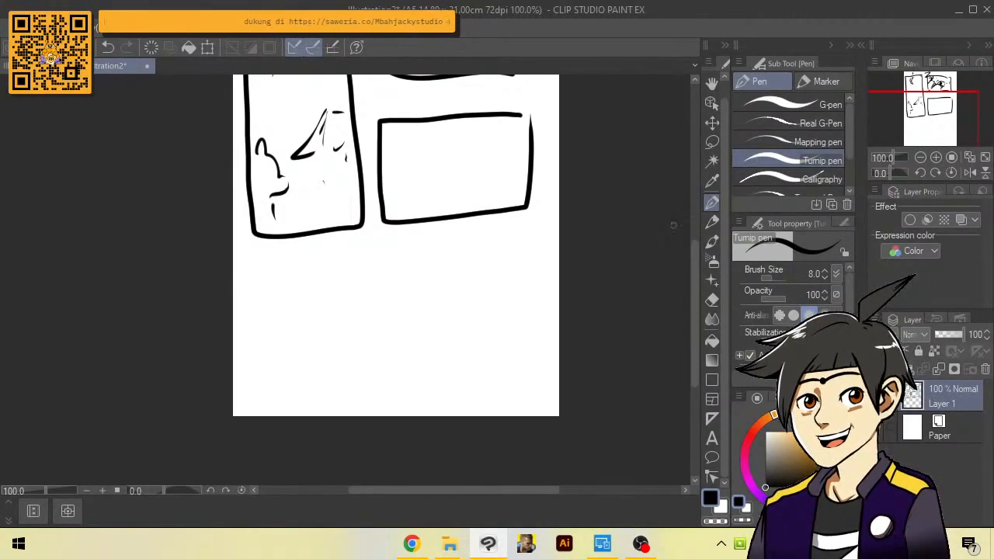
{"action": "left_click_drag", "start_coordinate": [694, 259], "coordinate": [696, 206]}
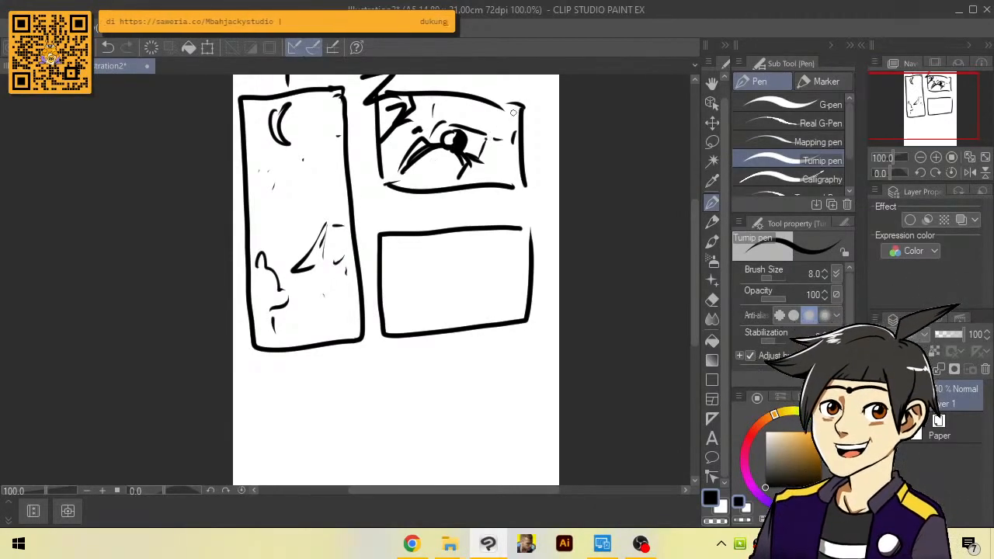
{"action": "left_click_drag", "start_coordinate": [424, 108], "coordinate": [421, 129]}
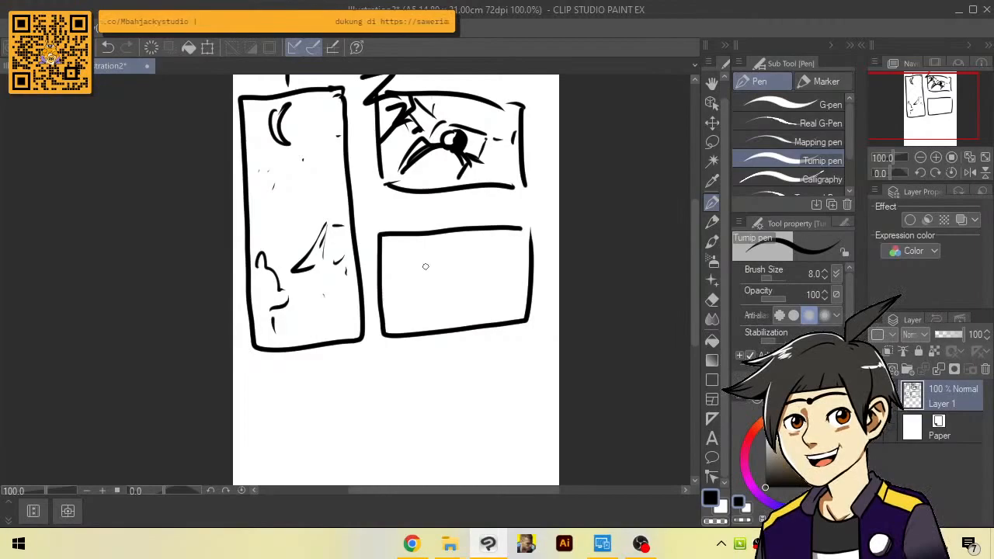
Try drawing a large arch inside the third panel, and undo it
{"action": "mouse_move", "coordinate": [401, 323]}
{"action": "left_mouse_down"}
{"action": "mouse_move", "coordinate": [397, 294]}
{"action": "mouse_move", "coordinate": [438, 254]}
{"action": "mouse_move", "coordinate": [478, 257]}
{"action": "mouse_move", "coordinate": [516, 298]}
{"action": "left_mouse_up"}
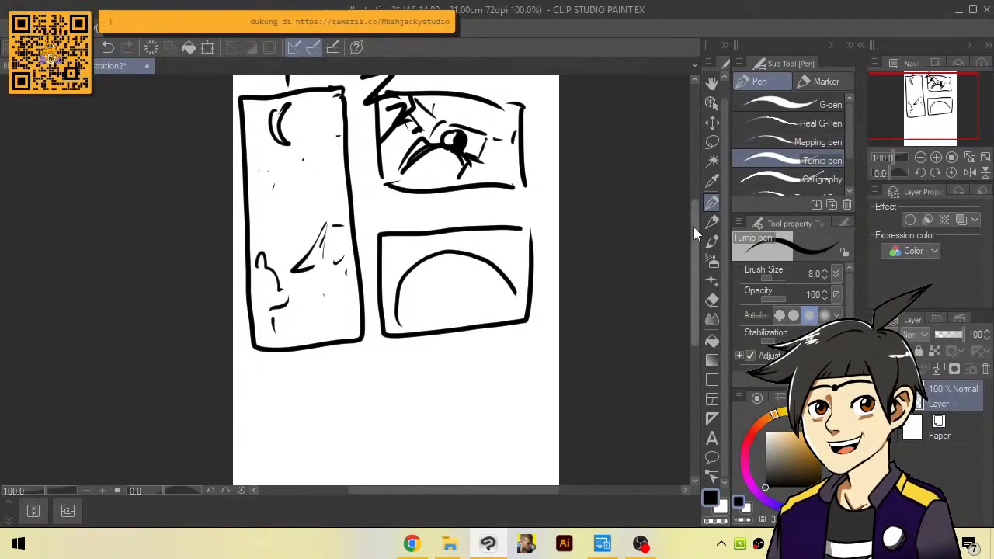
{"action": "scroll", "coordinate": [473, 253], "scroll_direction": "down", "scroll_amount": 1}
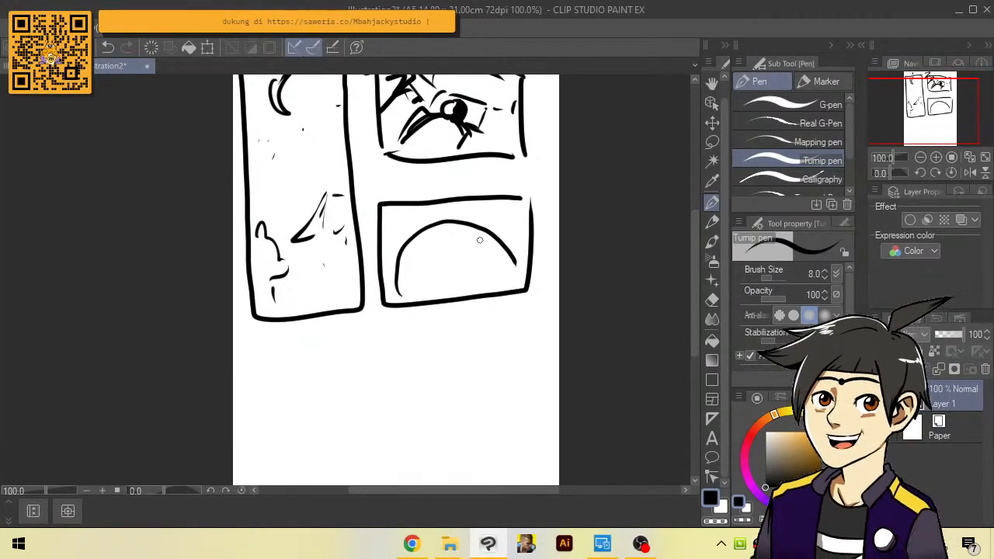
{"action": "key", "text": "ctrl+z"}
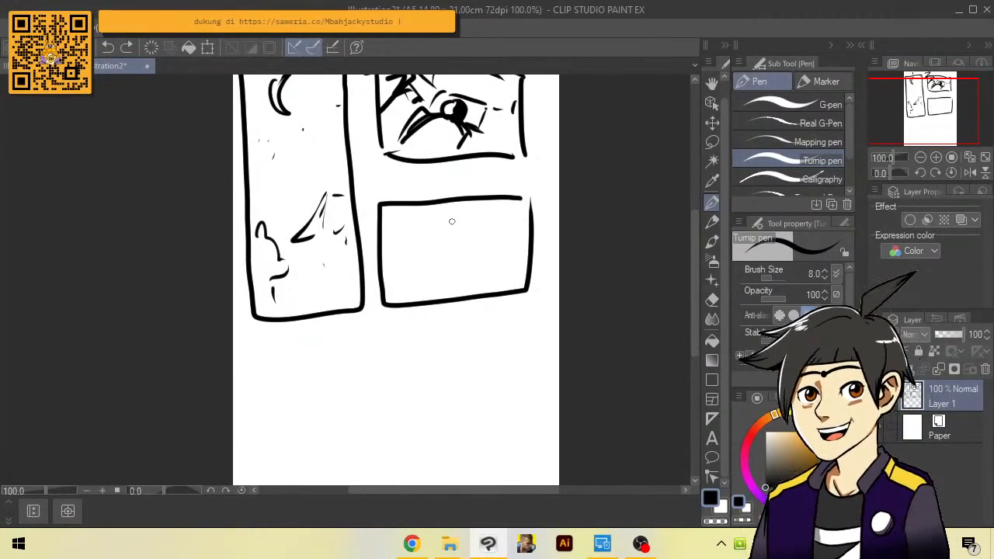
Try sketching a large cloud-shaped outline in the middle of the third panel, and undo its strokes
{"action": "mouse_move", "coordinate": [457, 219]}
{"action": "left_mouse_down"}
{"action": "mouse_move", "coordinate": [414, 245]}
{"action": "mouse_move", "coordinate": [423, 271]}
{"action": "mouse_move", "coordinate": [485, 214]}
{"action": "mouse_move", "coordinate": [505, 231]}
{"action": "mouse_move", "coordinate": [486, 272]}
{"action": "left_mouse_up"}
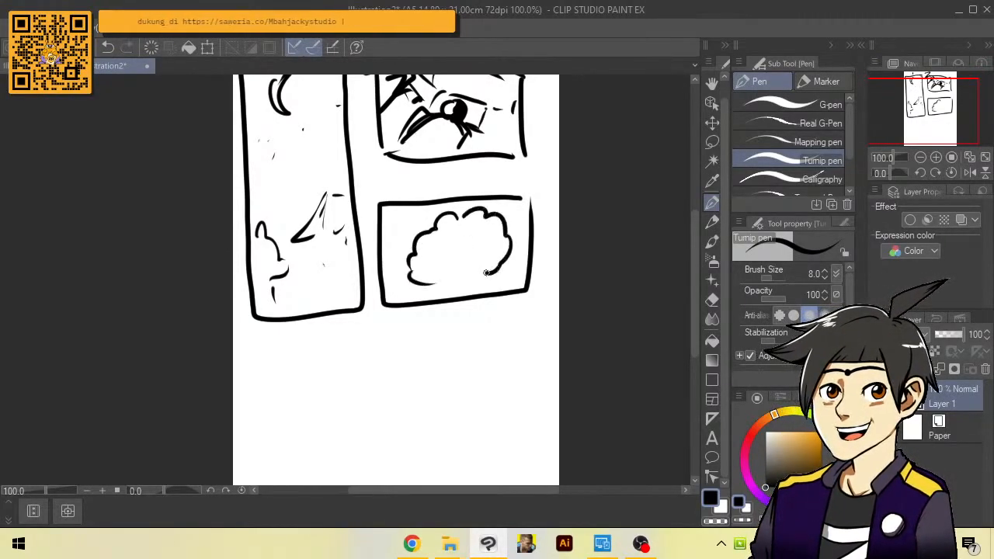
{"action": "left_click_drag", "start_coordinate": [463, 218], "coordinate": [449, 247]}
{"action": "left_click_drag", "start_coordinate": [481, 276], "coordinate": [431, 283]}
{"action": "scroll", "coordinate": [475, 236], "scroll_direction": "up", "scroll_amount": 1}
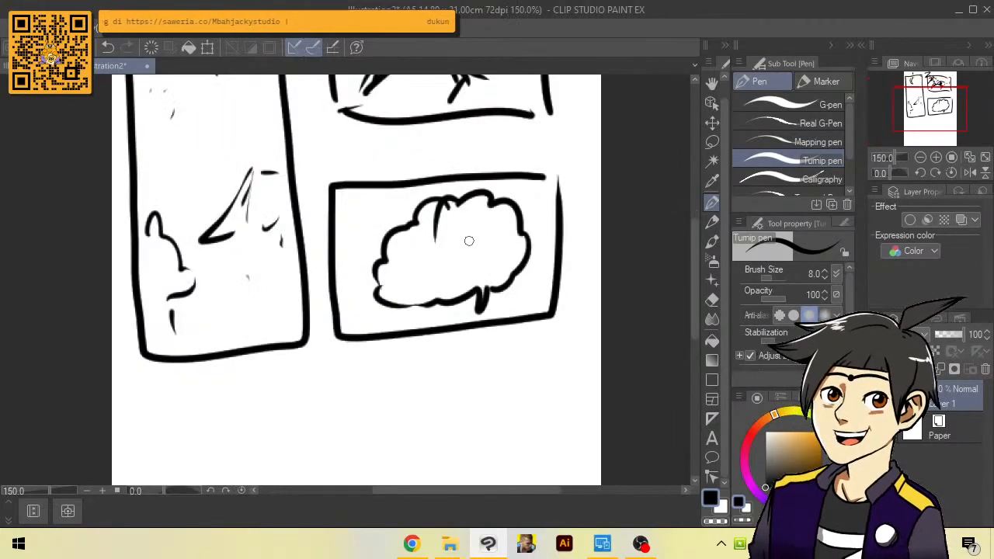
{"action": "key", "text": "ctrl+z"}
{"action": "scroll", "coordinate": [461, 227], "scroll_direction": "down", "scroll_amount": 1}
{"action": "key", "text": "ctrl+z"}
{"action": "key", "text": "ctrl+z"}
{"action": "key", "text": "ctrl+z"}
{"action": "key", "text": "ctrl+z"}
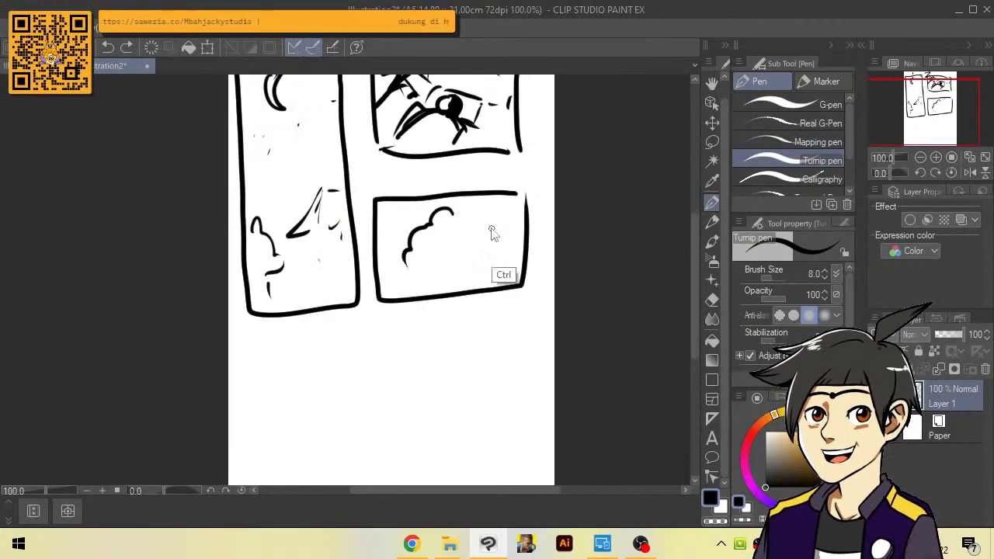
{"action": "scroll", "coordinate": [461, 226], "scroll_direction": "up", "scroll_amount": 1}
{"action": "key", "text": "ctrl+z"}
Sketch a fluffy cloud-shaped head on the third panel's right side and a speech bubble overlapping its upper-left corner
{"action": "mouse_move", "coordinate": [498, 218]}
{"action": "left_mouse_down"}
{"action": "mouse_move", "coordinate": [441, 230]}
{"action": "mouse_move", "coordinate": [423, 283]}
{"action": "mouse_move", "coordinate": [527, 233]}
{"action": "mouse_move", "coordinate": [509, 278]}
{"action": "left_mouse_up"}
{"action": "mouse_move", "coordinate": [436, 281]}
{"action": "left_mouse_down"}
{"action": "mouse_move", "coordinate": [485, 298]}
{"action": "mouse_move", "coordinate": [507, 287]}
{"action": "left_mouse_up"}
{"action": "mouse_move", "coordinate": [378, 189]}
{"action": "left_mouse_down"}
{"action": "mouse_move", "coordinate": [334, 201]}
{"action": "mouse_move", "coordinate": [326, 265]}
{"action": "mouse_move", "coordinate": [329, 196]}
{"action": "mouse_move", "coordinate": [321, 269]}
{"action": "mouse_move", "coordinate": [403, 255]}
{"action": "mouse_move", "coordinate": [408, 217]}
{"action": "mouse_move", "coordinate": [388, 180]}
{"action": "left_mouse_up"}
{"action": "key", "text": "ctrl+z"}
{"action": "key", "text": "ctrl+plus"}
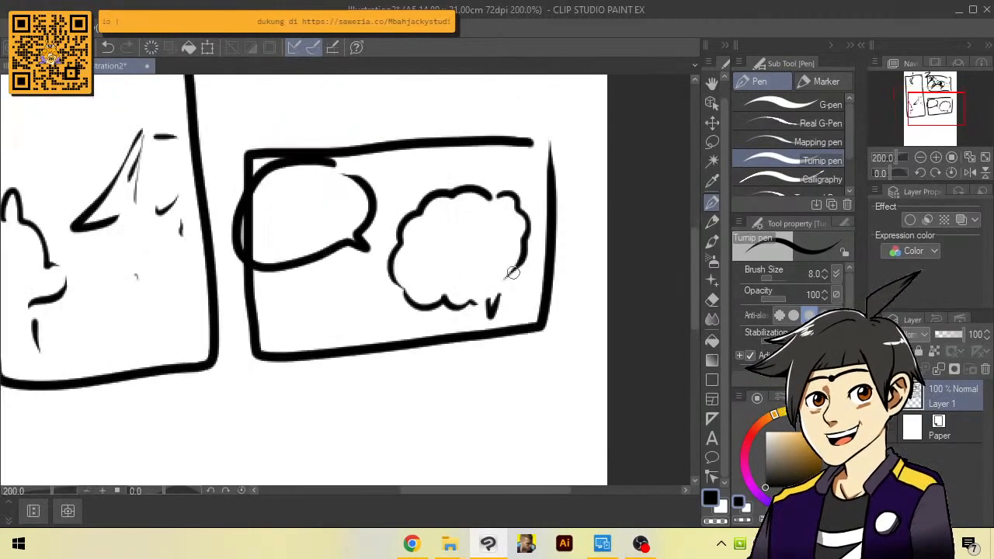
{"action": "left_click_drag", "start_coordinate": [521, 267], "coordinate": [507, 290]}
Give the fluffy head two eyes, eyebrows, an open smiling mouth and small curl marks along its edge
{"action": "key", "text": "ctrl+plus"}
{"action": "key", "text": "ctrl+plus"}
{"action": "mouse_move", "coordinate": [439, 223]}
{"action": "left_mouse_down"}
{"action": "mouse_move", "coordinate": [450, 208]}
{"action": "mouse_move", "coordinate": [517, 254]}
{"action": "mouse_move", "coordinate": [508, 201]}
{"action": "left_mouse_up"}
{"action": "mouse_move", "coordinate": [463, 249]}
{"action": "left_mouse_down"}
{"action": "mouse_move", "coordinate": [465, 261]}
{"action": "mouse_move", "coordinate": [494, 247]}
{"action": "mouse_move", "coordinate": [458, 256]}
{"action": "left_mouse_up"}
{"action": "left_click_drag", "start_coordinate": [504, 229], "coordinate": [507, 249]}
{"action": "mouse_move", "coordinate": [419, 291]}
{"action": "left_mouse_down"}
{"action": "mouse_move", "coordinate": [455, 333]}
{"action": "mouse_move", "coordinate": [481, 310]}
{"action": "left_mouse_up"}
{"action": "key", "text": "ctrl+minus"}
{"action": "key", "text": "ctrl+minus"}
{"action": "key", "text": "ctrl+minus"}
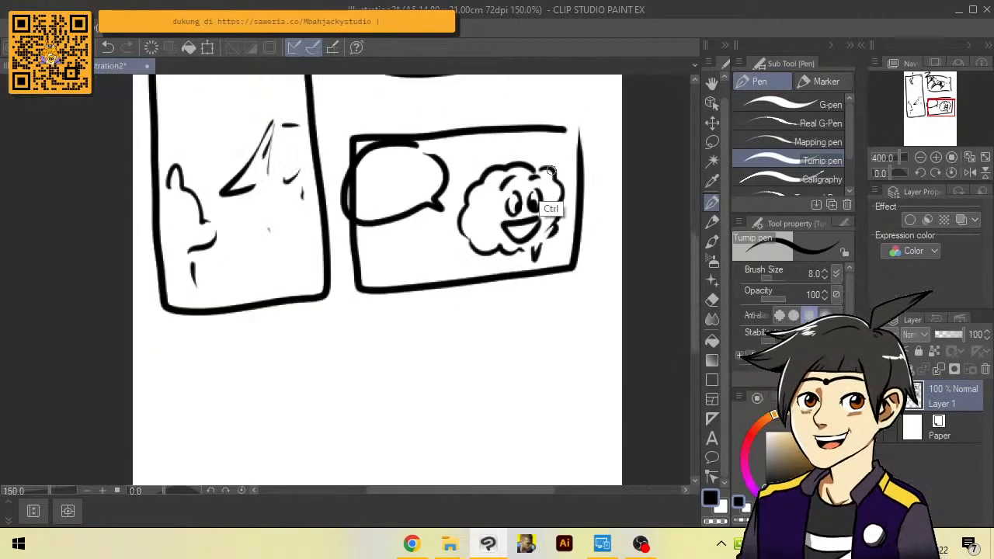
{"action": "left_click_drag", "start_coordinate": [500, 247], "coordinate": [489, 203]}
{"action": "scroll", "coordinate": [518, 233], "scroll_direction": "down", "scroll_amount": 1}
{"action": "scroll", "coordinate": [505, 229], "scroll_direction": "up", "scroll_amount": 1}
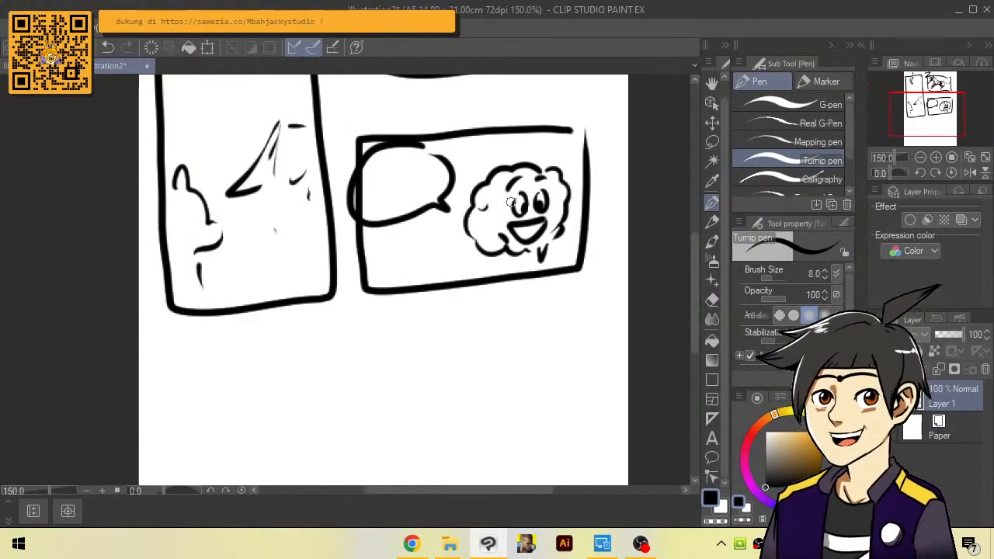
Draw a wide panel frame across the bottom of the page, below the other three panels
{"action": "mouse_move", "coordinate": [559, 306]}
{"action": "left_mouse_down"}
{"action": "mouse_move", "coordinate": [593, 243]}
{"action": "mouse_move", "coordinate": [323, 253]}
{"action": "mouse_move", "coordinate": [327, 399]}
{"action": "mouse_move", "coordinate": [588, 404]}
{"action": "mouse_move", "coordinate": [601, 259]}
{"action": "mouse_move", "coordinate": [613, 400]}
{"action": "mouse_move", "coordinate": [586, 405]}
{"action": "left_mouse_up"}
{"action": "scroll", "coordinate": [594, 245], "scroll_direction": "down", "scroll_amount": 1}
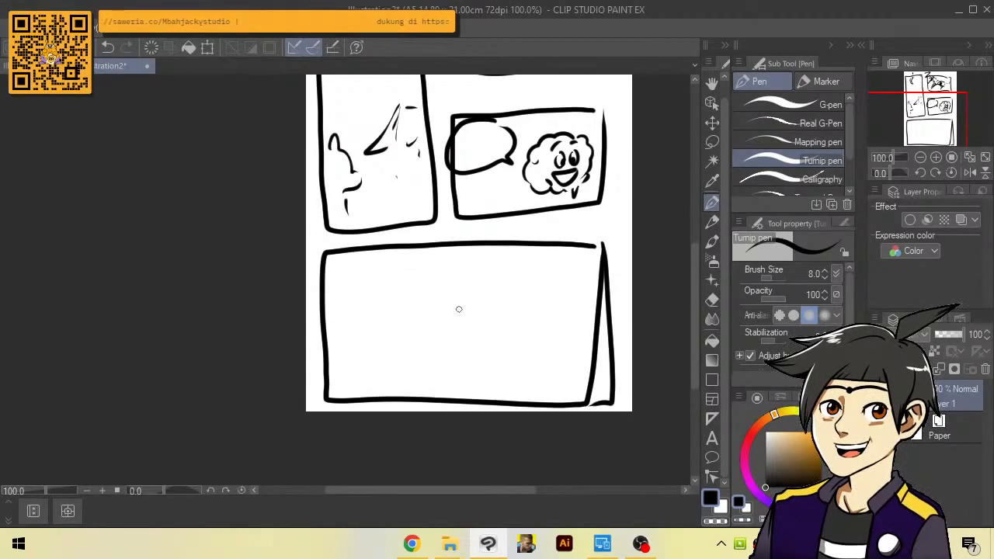
{"action": "scroll", "coordinate": [487, 321], "scroll_direction": "down", "scroll_amount": 1}
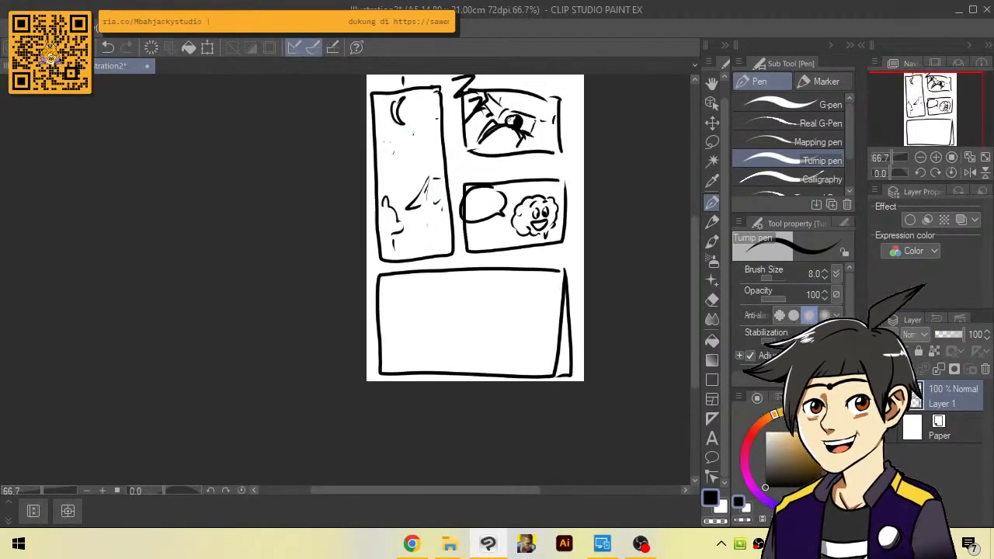
Sketch a large tilted head in the left half of the bottom panel, with two wide eyes, a nose and a mouth
{"action": "scroll", "coordinate": [445, 327], "scroll_direction": "up", "scroll_amount": 3}
{"action": "mouse_move", "coordinate": [354, 240]}
{"action": "left_mouse_down"}
{"action": "mouse_move", "coordinate": [385, 344]}
{"action": "mouse_move", "coordinate": [512, 376]}
{"action": "left_mouse_up"}
{"action": "left_click_drag", "start_coordinate": [467, 258], "coordinate": [420, 363]}
{"action": "left_click_drag", "start_coordinate": [392, 206], "coordinate": [513, 279]}
{"action": "left_click_drag", "start_coordinate": [407, 280], "coordinate": [435, 287]}
{"action": "left_click_drag", "start_coordinate": [441, 250], "coordinate": [472, 239]}
{"action": "left_click_drag", "start_coordinate": [462, 293], "coordinate": [493, 264]}
{"action": "left_click_drag", "start_coordinate": [499, 317], "coordinate": [478, 338]}
{"action": "left_click", "coordinate": [466, 250]}
Add hair strokes along the top and left side of the tilted head, undoing the unwanted strokes
{"action": "left_click_drag", "start_coordinate": [480, 219], "coordinate": [448, 257]}
{"action": "mouse_move", "coordinate": [394, 234]}
{"action": "left_mouse_down"}
{"action": "mouse_move", "coordinate": [378, 226]}
{"action": "mouse_move", "coordinate": [348, 254]}
{"action": "left_mouse_up"}
{"action": "mouse_move", "coordinate": [444, 204]}
{"action": "left_mouse_down"}
{"action": "mouse_move", "coordinate": [429, 225]}
{"action": "mouse_move", "coordinate": [356, 257]}
{"action": "mouse_move", "coordinate": [353, 347]}
{"action": "left_mouse_up"}
{"action": "key", "text": "ctrl+z"}
{"action": "left_click_drag", "start_coordinate": [413, 200], "coordinate": [465, 214]}
{"action": "left_click_drag", "start_coordinate": [356, 361], "coordinate": [379, 391]}
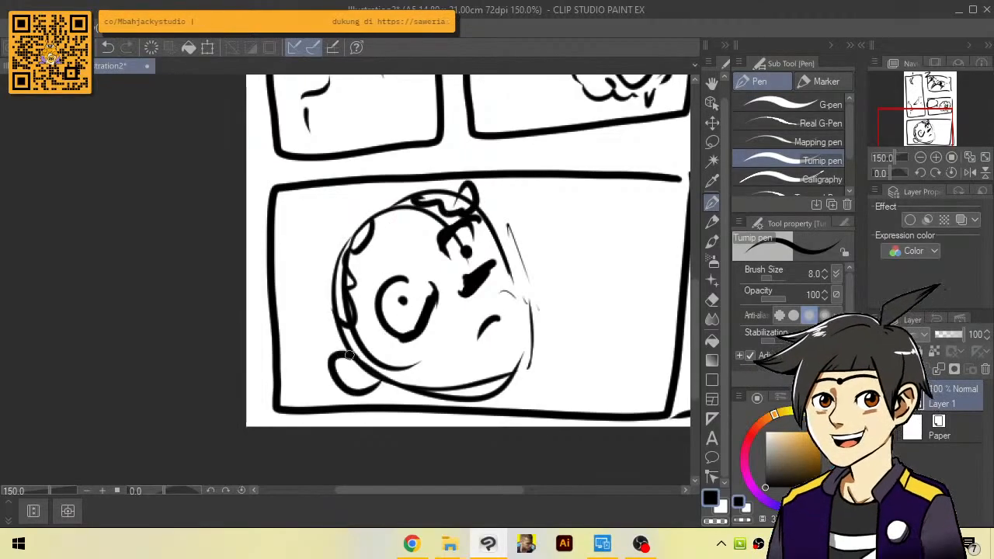
{"action": "key", "text": "ctrl+z"}
Draw pillow lines behind the tilted head, from the panel's left edge down to beneath the chin
{"action": "left_click_drag", "start_coordinate": [325, 349], "coordinate": [420, 399]}
{"action": "left_click_drag", "start_coordinate": [289, 319], "coordinate": [346, 347]}
{"action": "left_click_drag", "start_coordinate": [276, 289], "coordinate": [321, 297]}
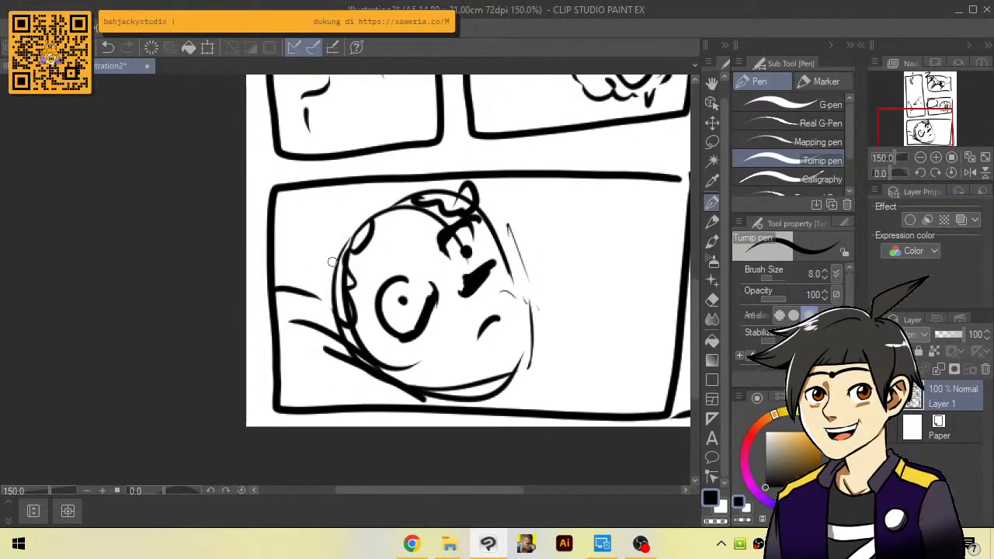
{"action": "scroll", "coordinate": [489, 321], "scroll_direction": "down", "scroll_amount": 1}
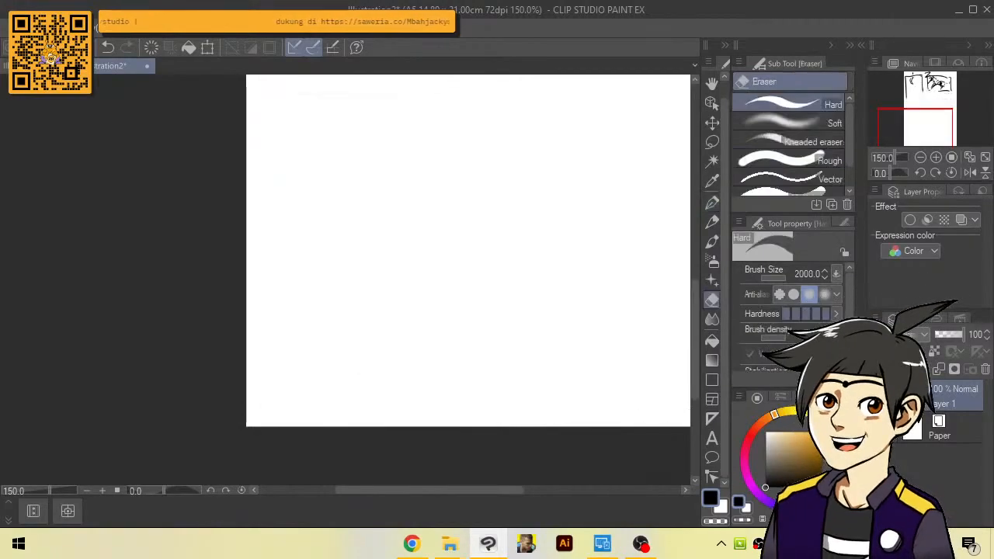
Erase the face's right-side features with the Hard eraser at size 48.8, and redraw the eye and mouth with the Turnip pen
{"action": "key", "text": "e"}
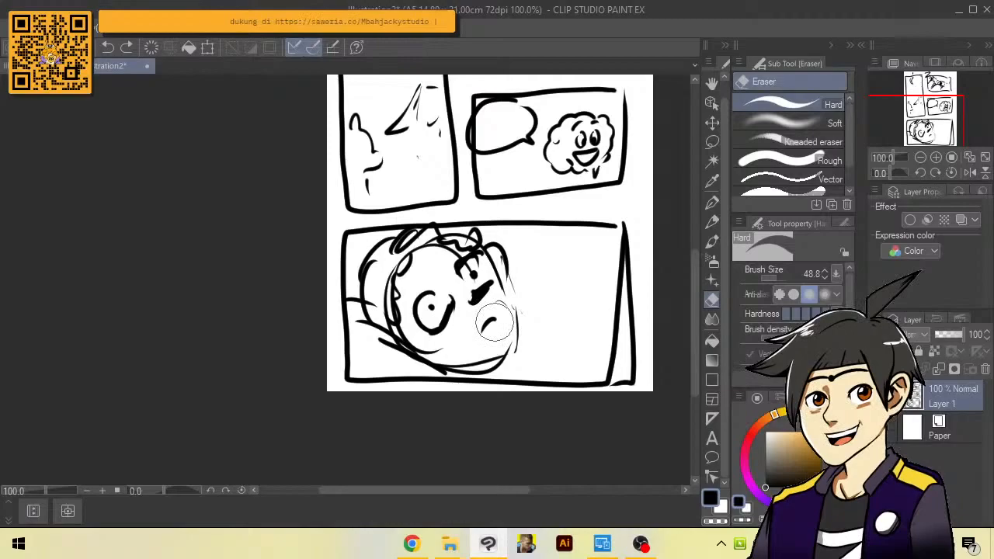
{"action": "scroll", "coordinate": [494, 322], "scroll_direction": "up", "scroll_amount": 1}
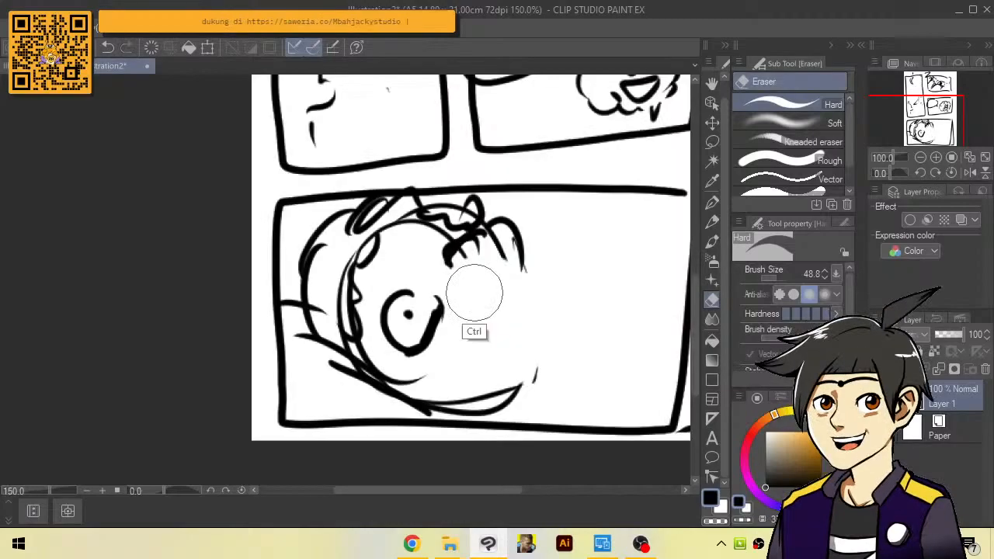
{"action": "key", "text": "p"}
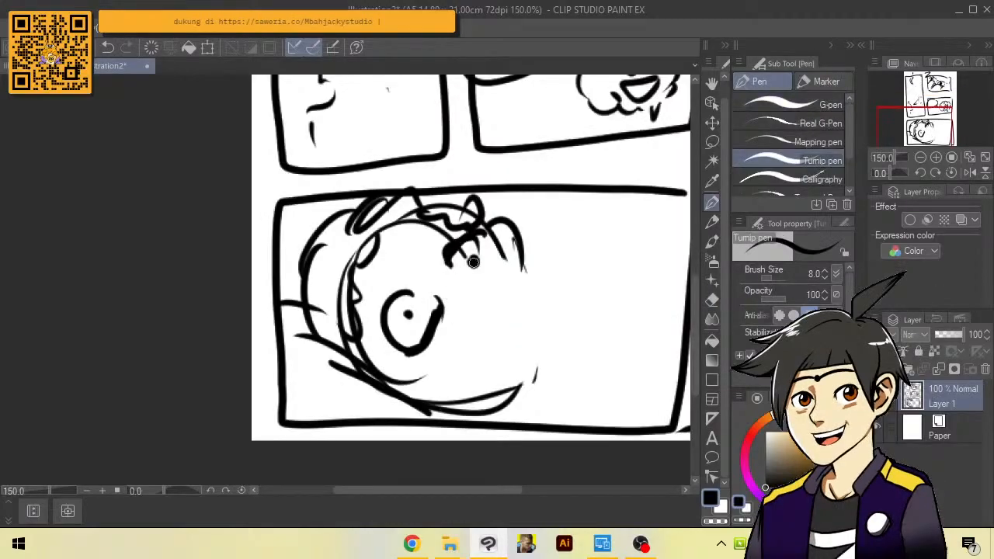
{"action": "left_click_drag", "start_coordinate": [471, 260], "coordinate": [474, 264]}
{"action": "left_click_drag", "start_coordinate": [469, 289], "coordinate": [503, 269]}
{"action": "left_click_drag", "start_coordinate": [472, 354], "coordinate": [481, 330]}
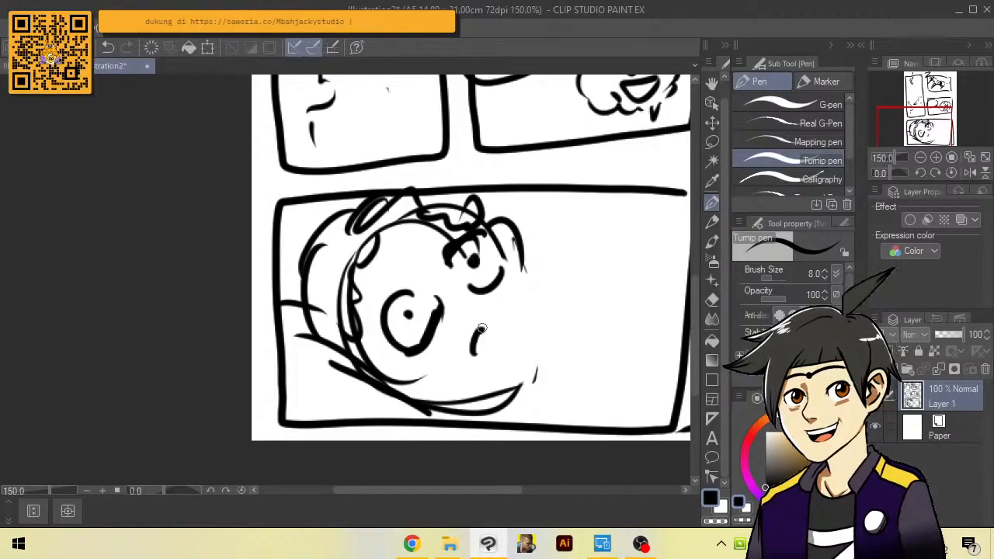
Sketch a checked blanket to the right of the tilted head, with crossing grid lines and a small hand at its lower edge
{"action": "scroll", "coordinate": [546, 310], "scroll_direction": "down", "scroll_amount": 1}
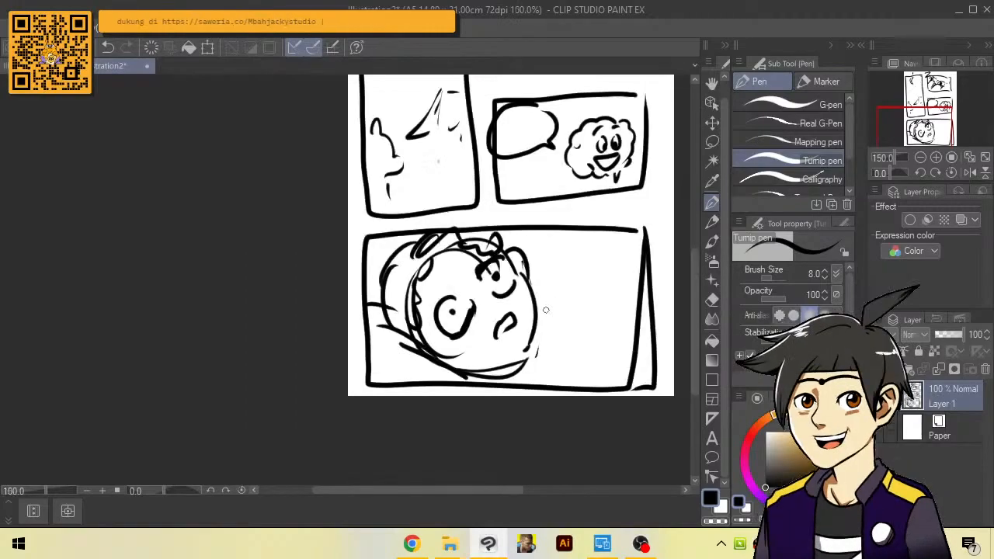
{"action": "left_click_drag", "start_coordinate": [545, 310], "coordinate": [529, 309]}
{"action": "left_click_drag", "start_coordinate": [516, 268], "coordinate": [608, 257]}
{"action": "left_click_drag", "start_coordinate": [517, 277], "coordinate": [617, 287]}
{"action": "left_click_drag", "start_coordinate": [532, 286], "coordinate": [540, 371]}
{"action": "mouse_move", "coordinate": [608, 258]}
{"action": "left_mouse_down"}
{"action": "mouse_move", "coordinate": [556, 262]}
{"action": "mouse_move", "coordinate": [592, 367]}
{"action": "left_mouse_up"}
{"action": "left_click_drag", "start_coordinate": [590, 259], "coordinate": [615, 328]}
{"action": "left_click_drag", "start_coordinate": [534, 307], "coordinate": [618, 303]}
{"action": "left_click_drag", "start_coordinate": [546, 337], "coordinate": [608, 345]}
{"action": "left_click_drag", "start_coordinate": [534, 318], "coordinate": [525, 378]}
{"action": "left_click_drag", "start_coordinate": [510, 373], "coordinate": [549, 374]}
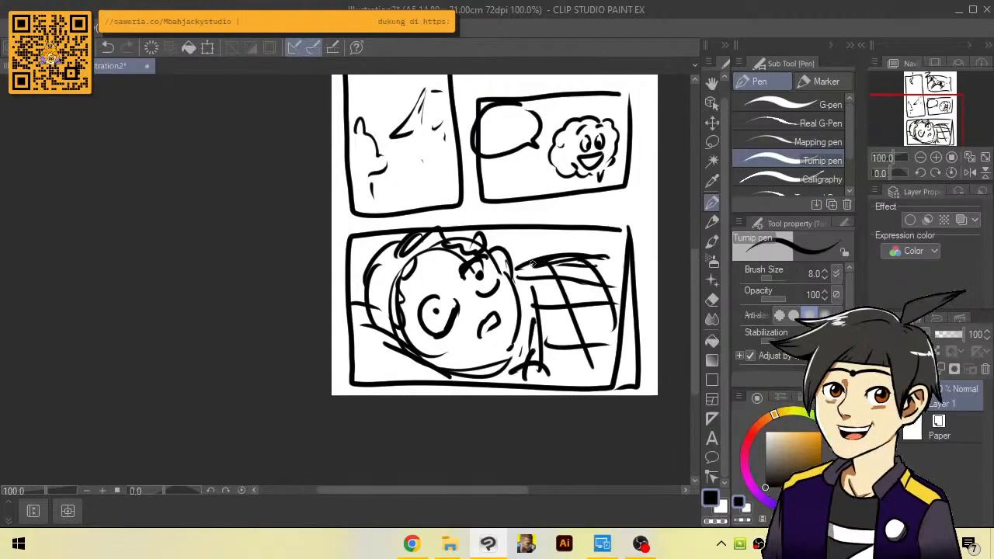
Erase the bottom panel's upper border to the right of the tilted head with the Hard eraser at size 48.8
{"action": "left_click_drag", "start_coordinate": [539, 172], "coordinate": [542, 230]}
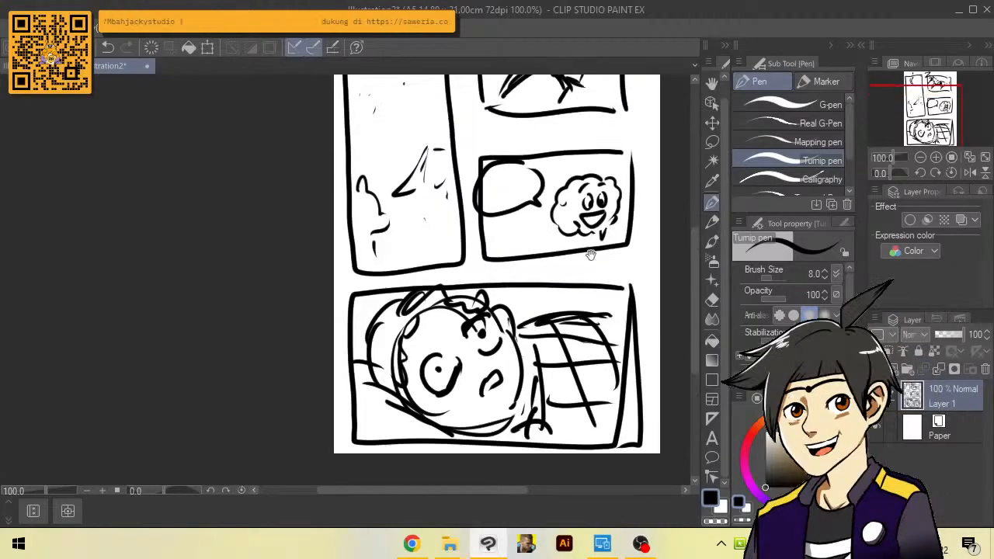
{"action": "scroll", "coordinate": [498, 444], "scroll_direction": "up", "scroll_amount": 1}
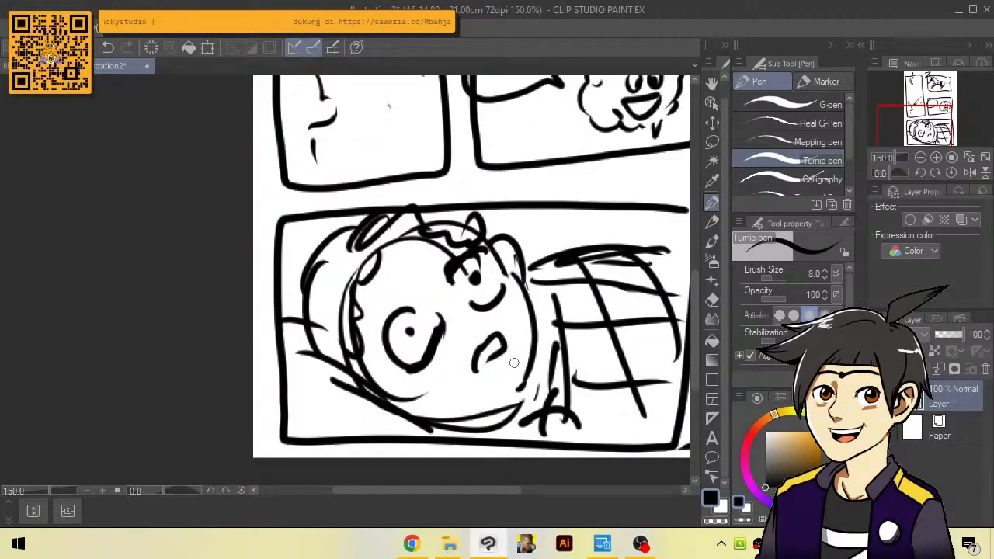
{"action": "left_click_drag", "start_coordinate": [514, 363], "coordinate": [470, 410]}
{"action": "key", "text": "e"}
{"action": "left_click_drag", "start_coordinate": [501, 252], "coordinate": [615, 259]}
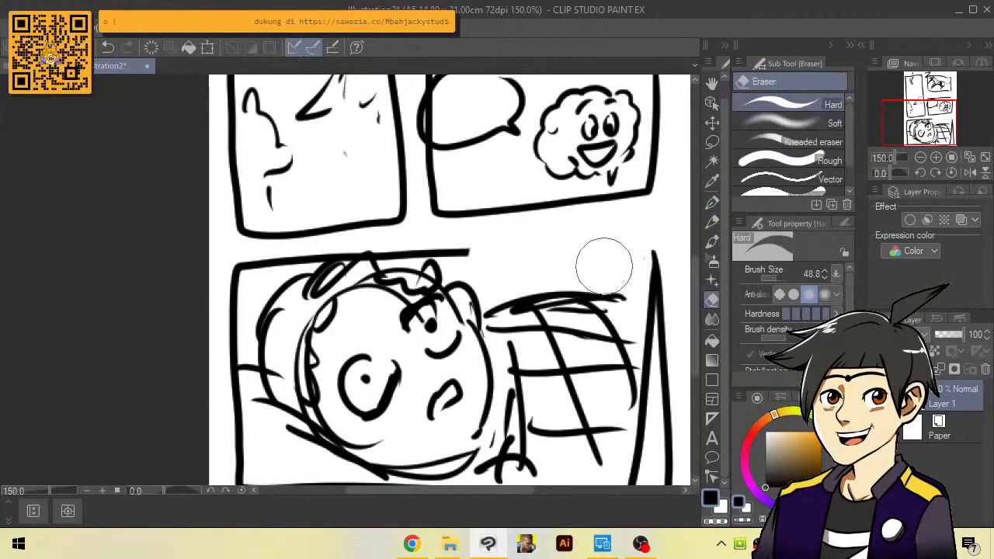
Draw a speech bubble over the bottom panel's erased border with the Turnip pen at size 7 and letter "Bisa diem nggak!" inside it
{"action": "key", "text": "p"}
{"action": "key", "text": "bracketleft"}
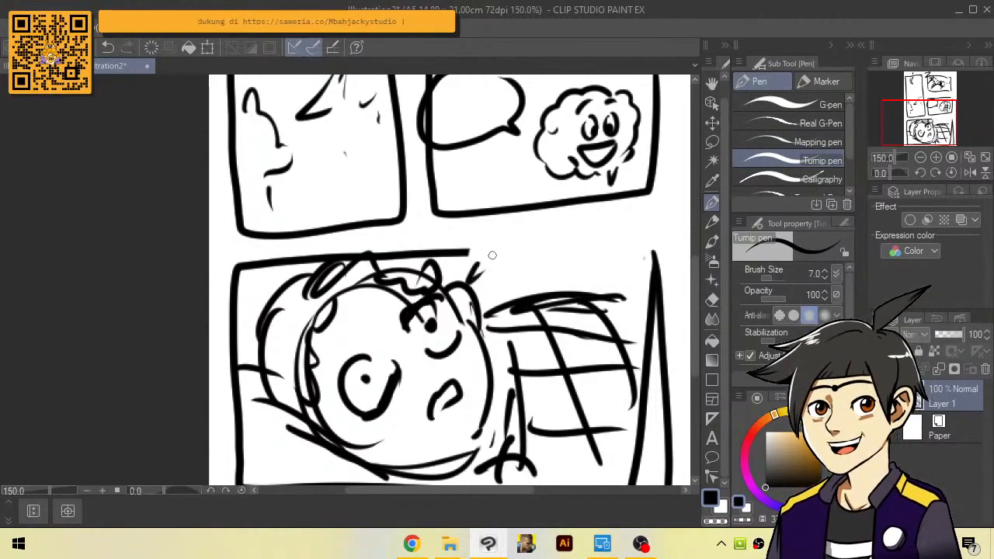
{"action": "mouse_move", "coordinate": [494, 228]}
{"action": "left_mouse_down"}
{"action": "mouse_move", "coordinate": [494, 253]}
{"action": "mouse_move", "coordinate": [582, 246]}
{"action": "left_mouse_up"}
{"action": "mouse_move", "coordinate": [593, 218]}
{"action": "left_mouse_down"}
{"action": "mouse_move", "coordinate": [595, 253]}
{"action": "mouse_move", "coordinate": [642, 246]}
{"action": "left_mouse_up"}
{"action": "left_click", "coordinate": [610, 227]}
{"action": "mouse_move", "coordinate": [509, 260]}
{"action": "left_mouse_down"}
{"action": "mouse_move", "coordinate": [544, 289]}
{"action": "mouse_move", "coordinate": [562, 281]}
{"action": "left_mouse_up"}
{"action": "mouse_move", "coordinate": [582, 252]}
{"action": "left_mouse_down"}
{"action": "mouse_move", "coordinate": [587, 284]}
{"action": "mouse_move", "coordinate": [607, 284]}
{"action": "left_mouse_up"}
{"action": "left_click_drag", "start_coordinate": [605, 256], "coordinate": [604, 280]}
{"action": "left_click", "coordinate": [607, 292]}
{"action": "mouse_move", "coordinate": [656, 211]}
{"action": "left_mouse_down"}
{"action": "mouse_move", "coordinate": [466, 249]}
{"action": "mouse_move", "coordinate": [475, 289]}
{"action": "mouse_move", "coordinate": [497, 309]}
{"action": "mouse_move", "coordinate": [667, 242]}
{"action": "left_mouse_up"}
{"action": "left_click_drag", "start_coordinate": [621, 195], "coordinate": [559, 313]}
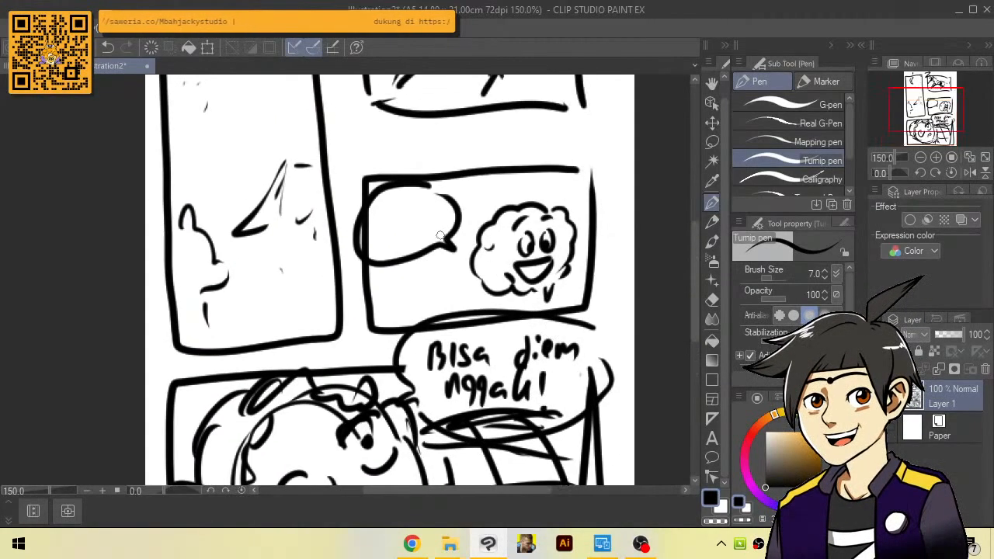
Erase the speech bubble beside the brain character and redraw it larger, overlapping the panel's upper-left corner
{"action": "scroll", "coordinate": [376, 210], "scroll_direction": "up", "scroll_amount": 1}
{"action": "key", "text": "e"}
{"action": "mouse_move", "coordinate": [379, 229]}
{"action": "left_mouse_down"}
{"action": "mouse_move", "coordinate": [422, 194]}
{"action": "mouse_move", "coordinate": [417, 184]}
{"action": "left_mouse_up"}
{"action": "key", "text": "p"}
{"action": "mouse_move", "coordinate": [481, 208]}
{"action": "left_mouse_down"}
{"action": "mouse_move", "coordinate": [341, 153]}
{"action": "mouse_move", "coordinate": [353, 278]}
{"action": "left_mouse_up"}
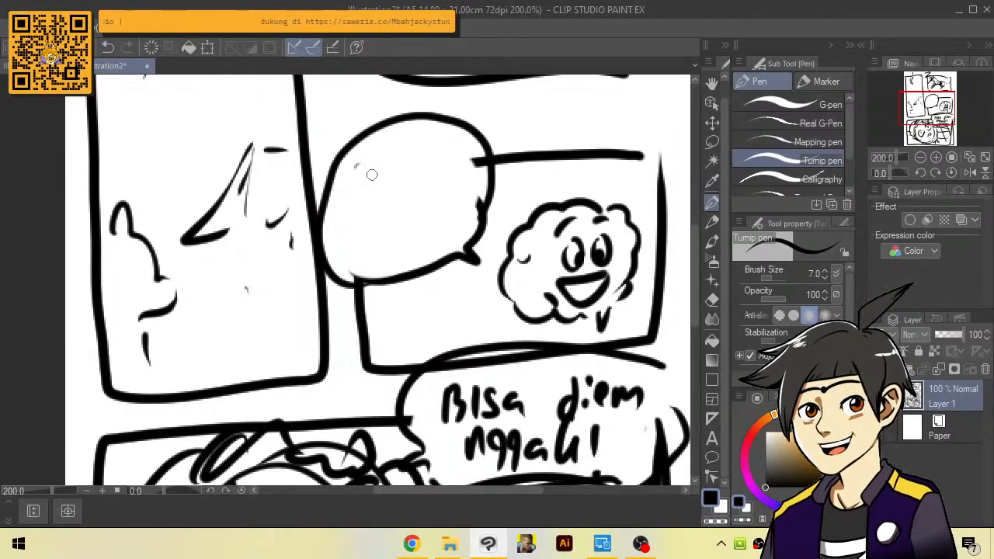
Review the sketched panels across the page
{"action": "scroll", "coordinate": [410, 160], "scroll_direction": "down", "scroll_amount": 1}
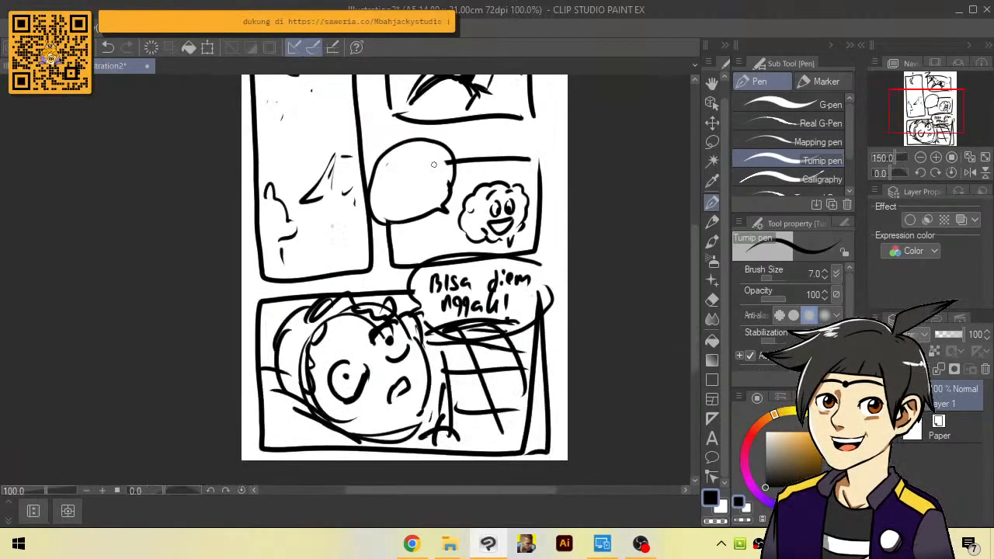
{"action": "left_click_drag", "start_coordinate": [434, 165], "coordinate": [416, 122]}
{"action": "mouse_move", "coordinate": [494, 148]}
{"action": "left_mouse_down"}
{"action": "mouse_move", "coordinate": [533, 242]}
{"action": "mouse_move", "coordinate": [481, 225]}
{"action": "mouse_move", "coordinate": [490, 270]}
{"action": "left_mouse_up"}
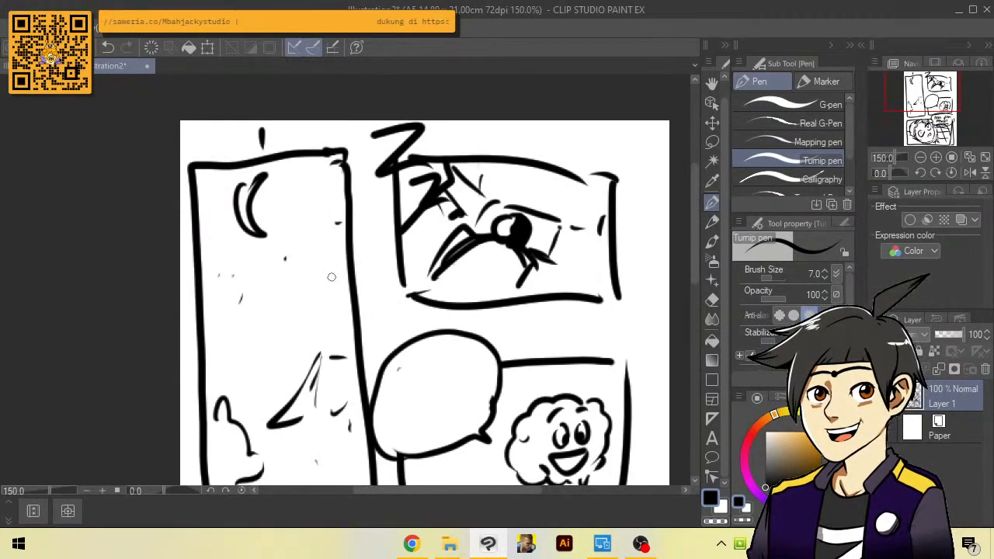
{"action": "left_click_drag", "start_coordinate": [295, 387], "coordinate": [314, 288]}
{"action": "left_click_drag", "start_coordinate": [310, 128], "coordinate": [314, 249]}
{"action": "left_click_drag", "start_coordinate": [495, 232], "coordinate": [473, 159]}
{"action": "left_click_drag", "start_coordinate": [558, 325], "coordinate": [556, 237]}
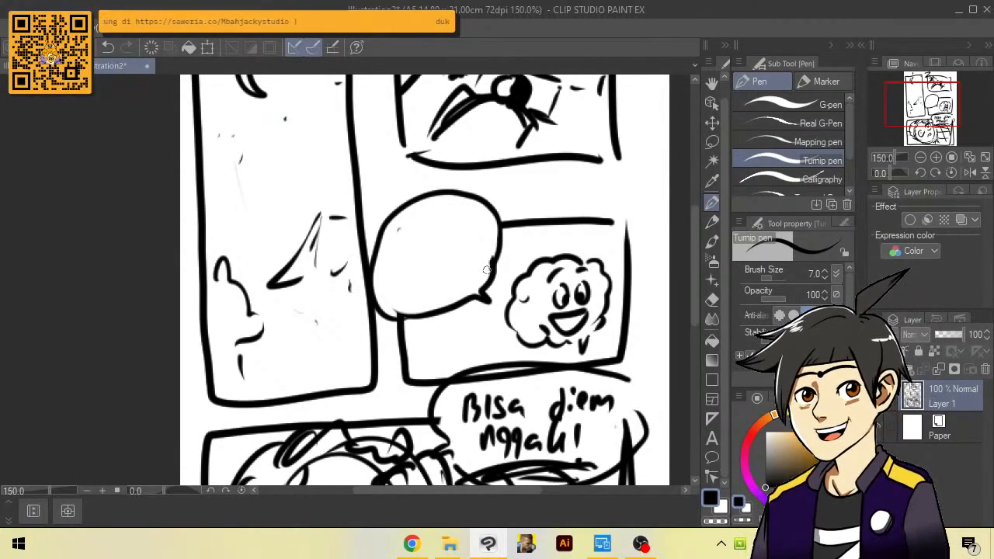
{"action": "scroll", "coordinate": [488, 269], "scroll_direction": "down", "scroll_amount": 2}
{"action": "scroll", "coordinate": [463, 250], "scroll_direction": "up", "scroll_amount": 2}
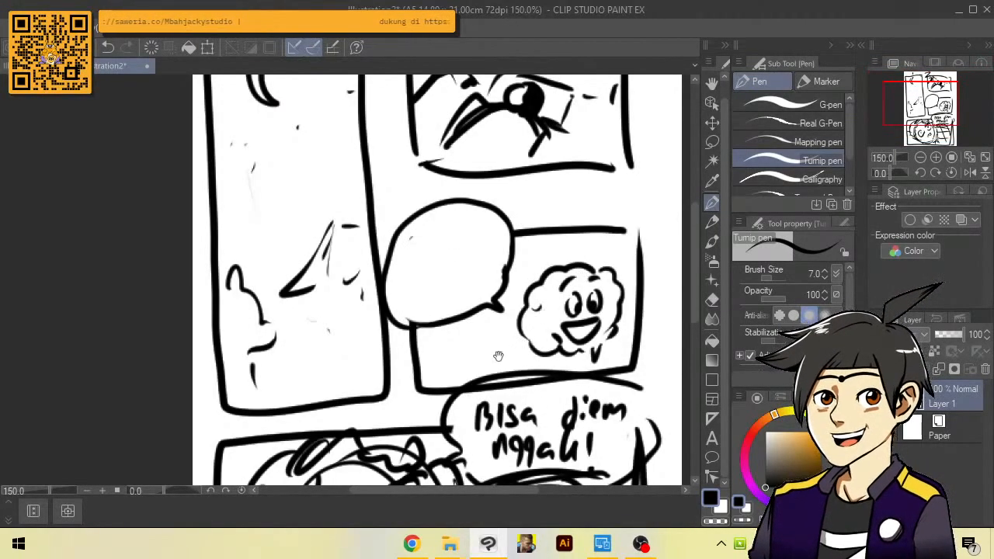
Fill the tilted head's hair solid black with the Turnip pen at size 17
{"action": "left_click_drag", "start_coordinate": [504, 354], "coordinate": [545, 174]}
{"action": "key", "text": "bracketright"}
{"action": "key", "text": "bracketright"}
{"action": "key", "text": "bracketright"}
{"action": "key", "text": "bracketright"}
{"action": "key", "text": "bracketright"}
{"action": "mouse_move", "coordinate": [339, 310]}
{"action": "left_mouse_down"}
{"action": "mouse_move", "coordinate": [336, 412]}
{"action": "mouse_move", "coordinate": [312, 420]}
{"action": "mouse_move", "coordinate": [409, 248]}
{"action": "left_mouse_up"}
{"action": "mouse_move", "coordinate": [380, 289]}
{"action": "left_mouse_down"}
{"action": "mouse_move", "coordinate": [324, 304]}
{"action": "mouse_move", "coordinate": [450, 267]}
{"action": "mouse_move", "coordinate": [333, 277]}
{"action": "mouse_move", "coordinate": [293, 312]}
{"action": "left_mouse_up"}
{"action": "scroll", "coordinate": [316, 357], "scroll_direction": "down", "scroll_amount": 1}
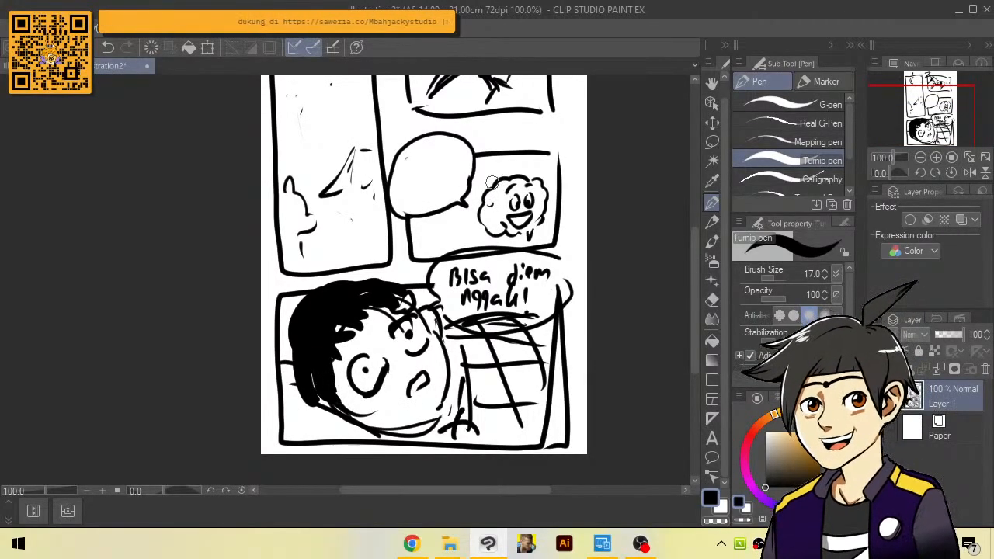
Letter "Tugah MTK" in the brain character's speech bubble with the Turnip pen at size 5
{"action": "scroll", "coordinate": [449, 120], "scroll_direction": "up", "scroll_amount": 2}
{"action": "key", "text": "bracketleft"}
{"action": "key", "text": "bracketleft"}
{"action": "key", "text": "bracketleft"}
{"action": "key", "text": "bracketleft"}
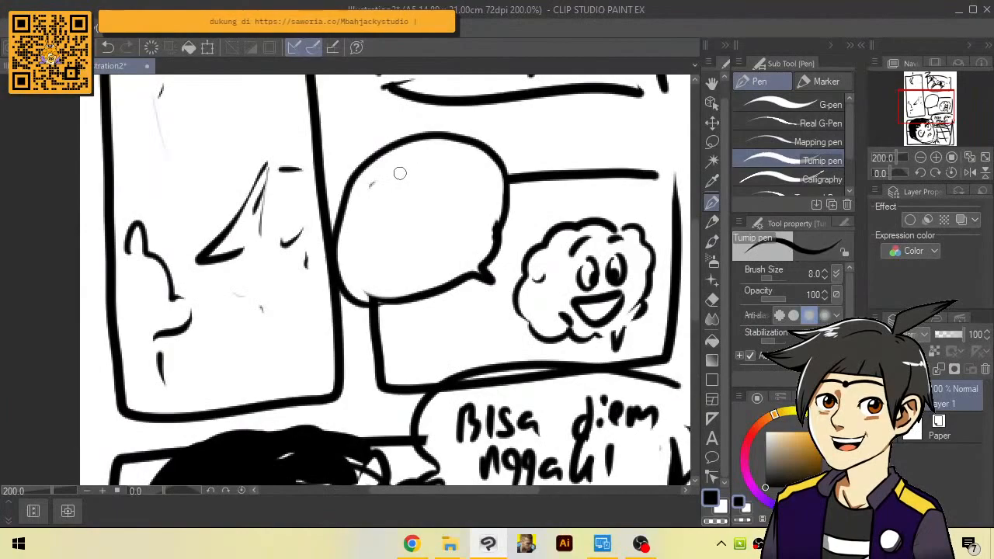
{"action": "key", "text": "bracketleft"}
{"action": "key", "text": "bracketleft"}
{"action": "key", "text": "bracketleft"}
{"action": "scroll", "coordinate": [388, 186], "scroll_direction": "up", "scroll_amount": 2}
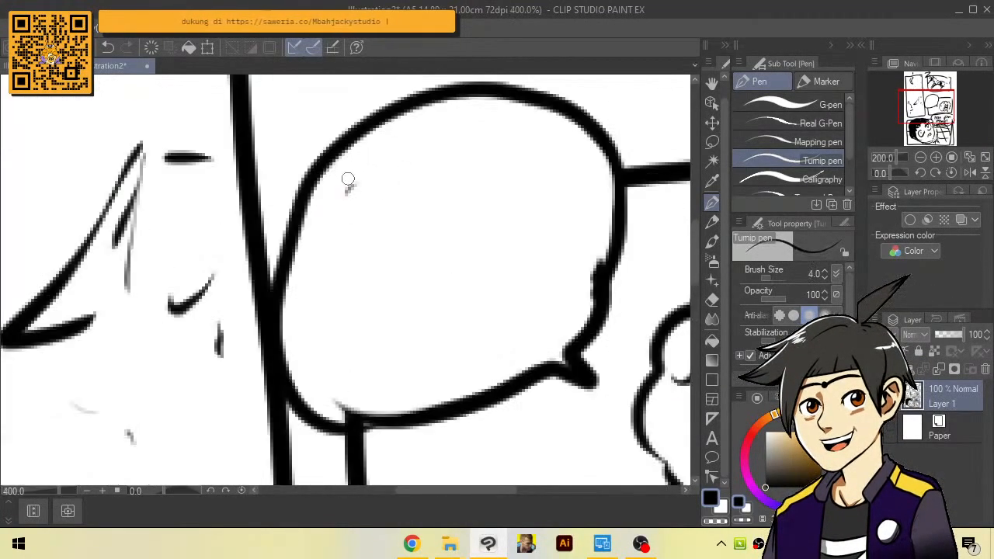
{"action": "key", "text": "bracketright"}
{"action": "left_click_drag", "start_coordinate": [346, 166], "coordinate": [358, 234]}
{"action": "key", "text": "ctrl+z"}
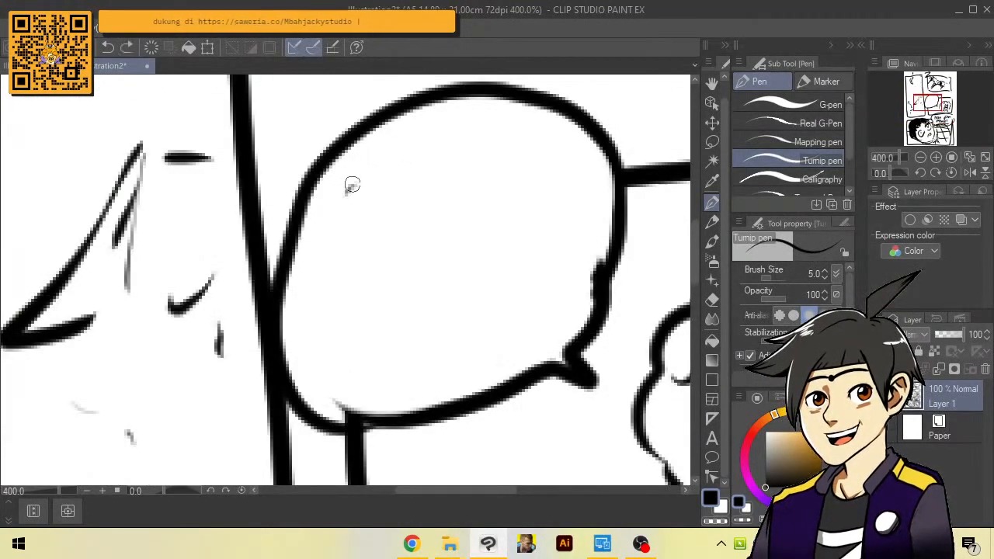
{"action": "mouse_move", "coordinate": [350, 176]}
{"action": "left_mouse_down"}
{"action": "mouse_move", "coordinate": [406, 184]}
{"action": "mouse_move", "coordinate": [426, 171]}
{"action": "mouse_move", "coordinate": [474, 198]}
{"action": "mouse_move", "coordinate": [509, 187]}
{"action": "mouse_move", "coordinate": [330, 278]}
{"action": "mouse_move", "coordinate": [354, 288]}
{"action": "mouse_move", "coordinate": [439, 242]}
{"action": "mouse_move", "coordinate": [455, 270]}
{"action": "mouse_move", "coordinate": [489, 219]}
{"action": "left_mouse_up"}
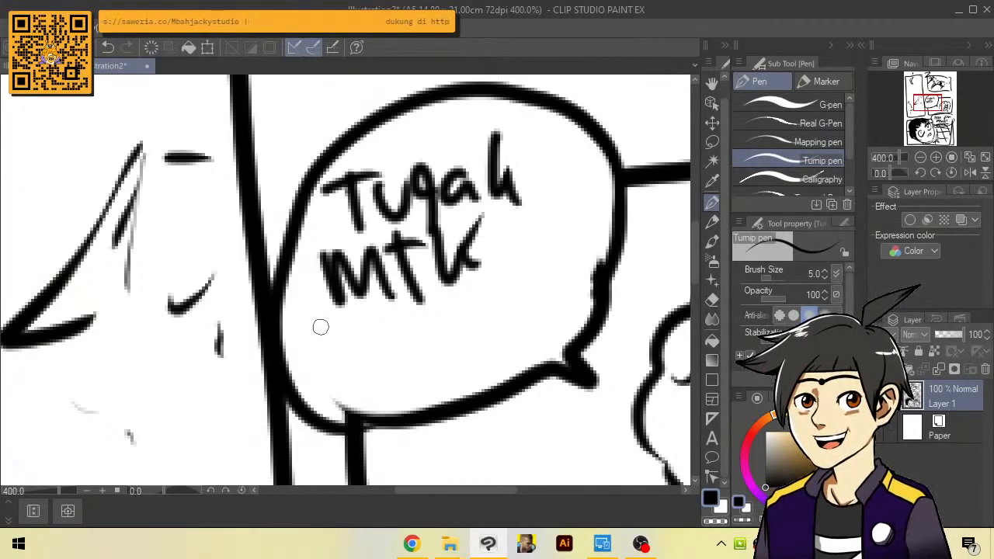
Letter "Gimana?" as the last line in the brain character's speech bubble, undoing the misplaced strokes
{"action": "left_click_drag", "start_coordinate": [320, 321], "coordinate": [342, 340]}
{"action": "left_click_drag", "start_coordinate": [360, 344], "coordinate": [368, 377]}
{"action": "key", "text": "ctrl+z"}
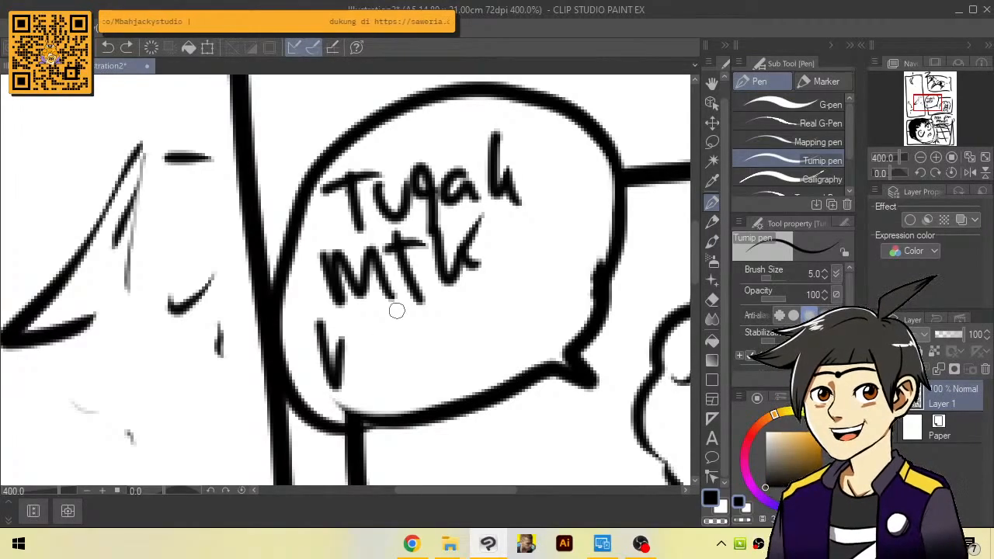
{"action": "key", "text": "ctrl+z"}
{"action": "left_click_drag", "start_coordinate": [464, 258], "coordinate": [502, 261]}
{"action": "mouse_move", "coordinate": [386, 329]}
{"action": "left_mouse_down"}
{"action": "mouse_move", "coordinate": [404, 370]}
{"action": "mouse_move", "coordinate": [458, 359]}
{"action": "left_mouse_up"}
{"action": "left_click", "coordinate": [408, 331]}
{"action": "left_click_drag", "start_coordinate": [479, 325], "coordinate": [511, 329]}
{"action": "mouse_move", "coordinate": [533, 308]}
{"action": "left_mouse_down"}
{"action": "mouse_move", "coordinate": [552, 284]}
{"action": "mouse_move", "coordinate": [544, 317]}
{"action": "left_mouse_up"}
{"action": "left_click_drag", "start_coordinate": [543, 272], "coordinate": [549, 300]}
{"action": "left_click", "coordinate": [552, 322]}
{"action": "scroll", "coordinate": [544, 301], "scroll_direction": "down", "scroll_amount": 3}
Add small curved background strokes in the corners and lower part of the brain character's panel
{"action": "left_click_drag", "start_coordinate": [647, 388], "coordinate": [528, 234]}
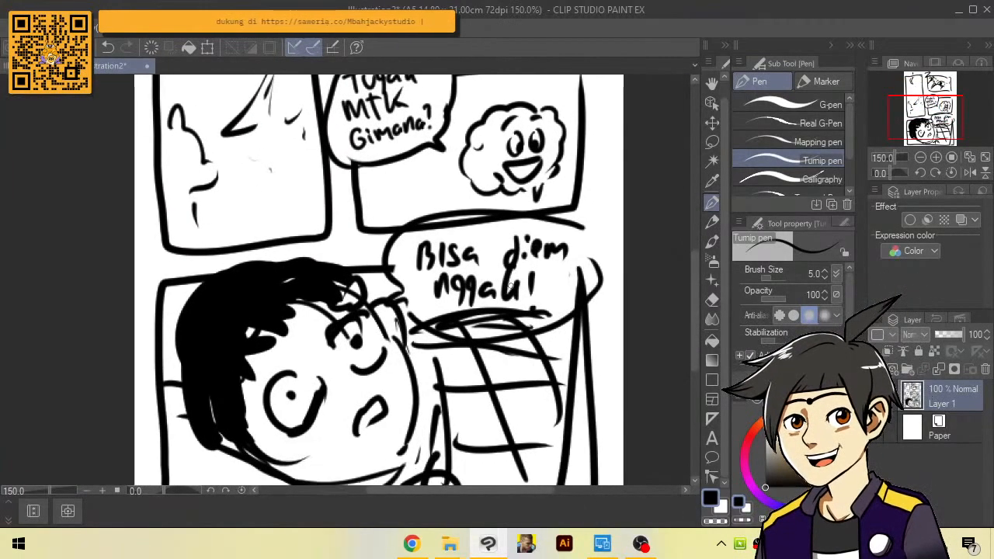
{"action": "scroll", "coordinate": [575, 262], "scroll_direction": "down", "scroll_amount": 3}
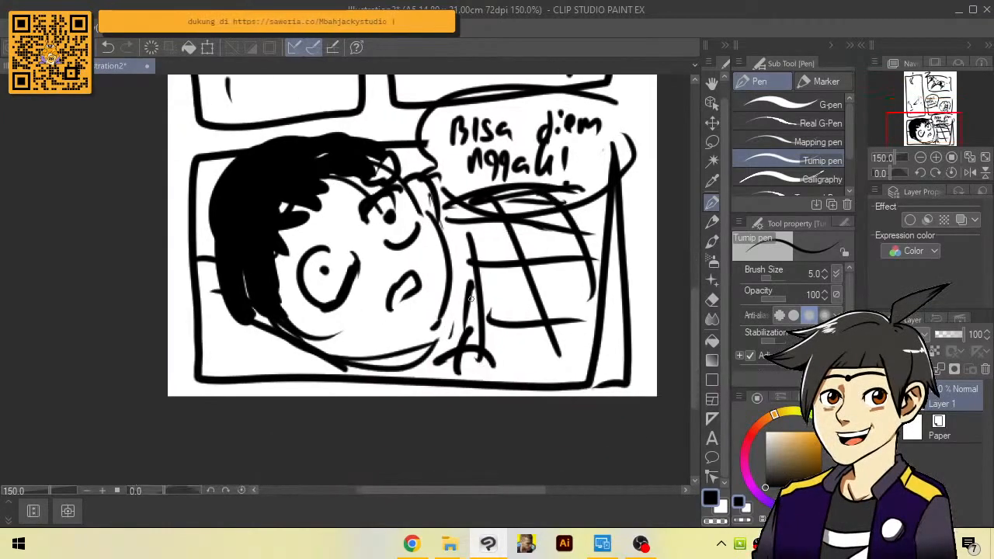
{"action": "scroll", "coordinate": [487, 319], "scroll_direction": "up", "scroll_amount": 2}
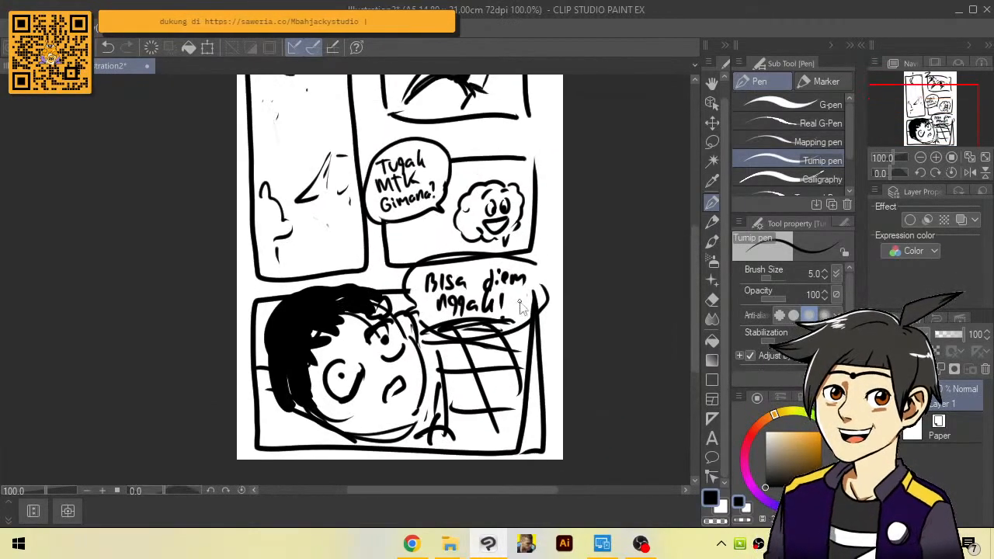
{"action": "left_click_drag", "start_coordinate": [464, 91], "coordinate": [429, 107]}
{"action": "left_click_drag", "start_coordinate": [526, 89], "coordinate": [540, 128]}
{"action": "left_click_drag", "start_coordinate": [386, 190], "coordinate": [409, 227]}
{"action": "left_click_drag", "start_coordinate": [425, 222], "coordinate": [441, 220]}
{"action": "left_click_drag", "start_coordinate": [379, 207], "coordinate": [370, 202]}
{"action": "scroll", "coordinate": [369, 201], "scroll_direction": "down", "scroll_amount": 2}
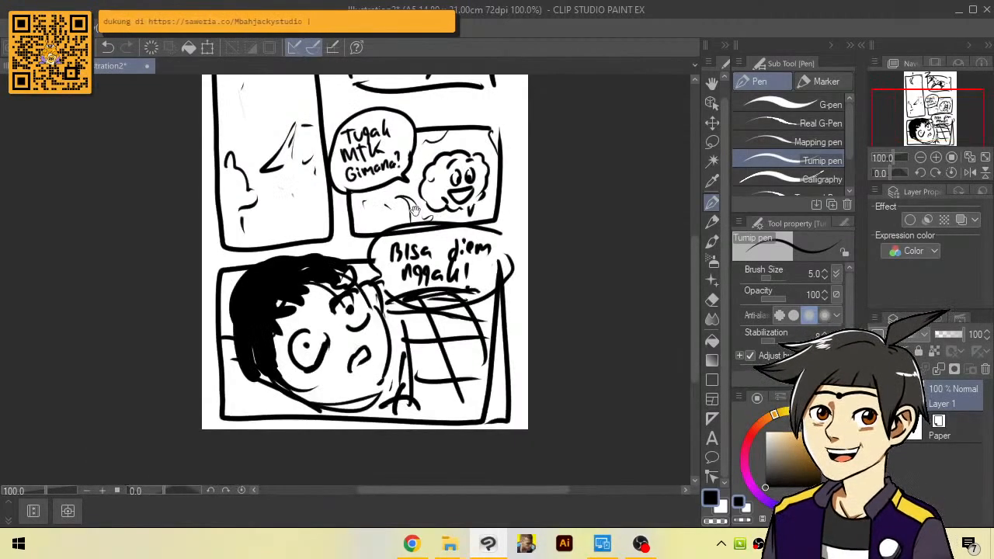
Lower the sketch layer's opacity to 19% and add a new raster layer above it
{"action": "scroll", "coordinate": [588, 318], "scroll_direction": "up", "scroll_amount": 3}
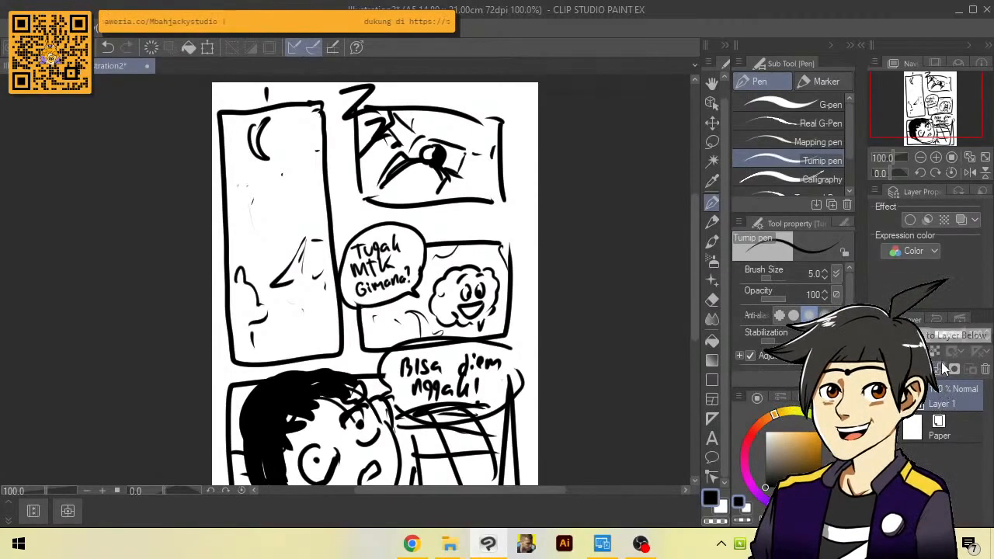
{"action": "left_click", "coordinate": [946, 334]}
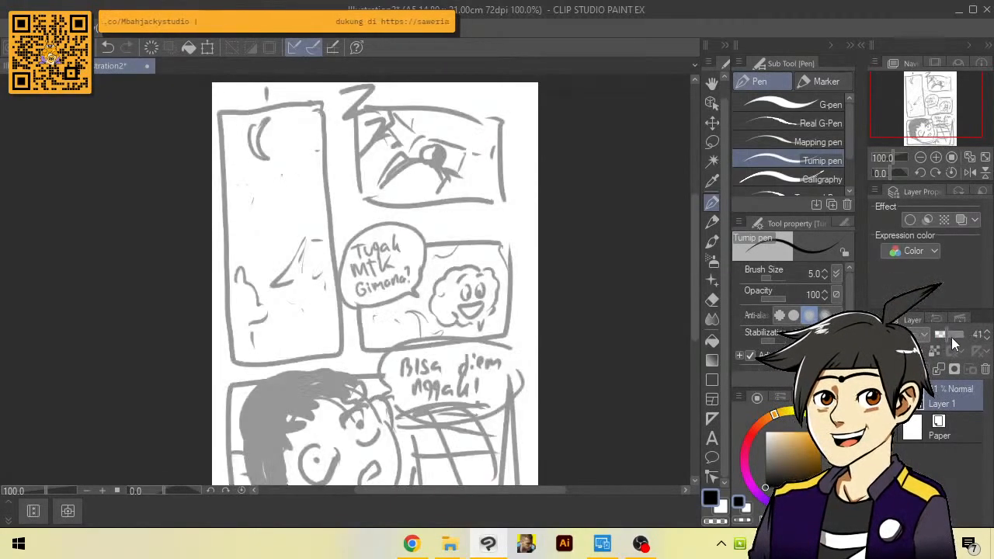
{"action": "left_click_drag", "start_coordinate": [943, 333], "coordinate": [940, 334]}
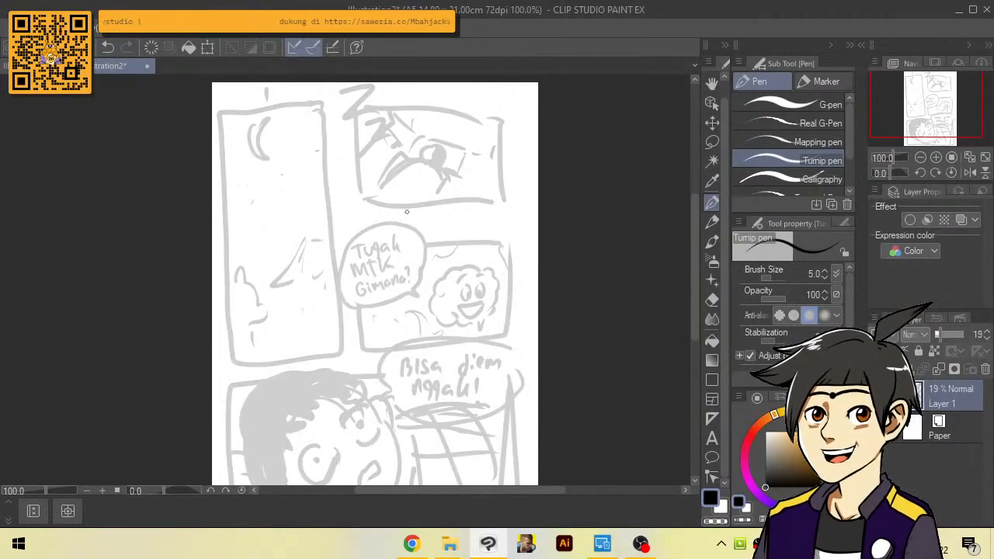
{"action": "left_click", "coordinate": [938, 369]}
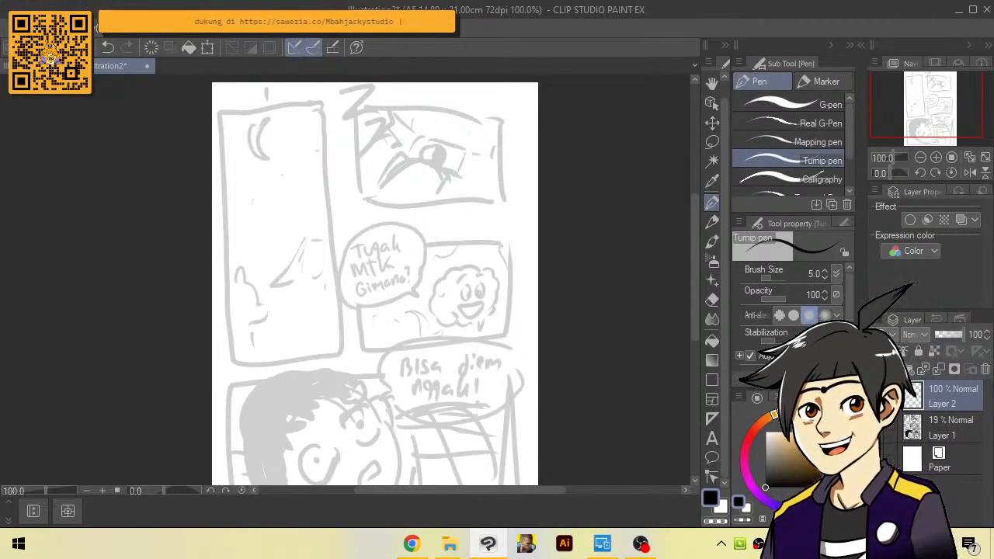
Draw a thick black rectangular frame over the tall left panel with the Rectangle figure tool, undoing the unsatisfactory attempts
{"action": "left_click", "coordinate": [711, 379]}
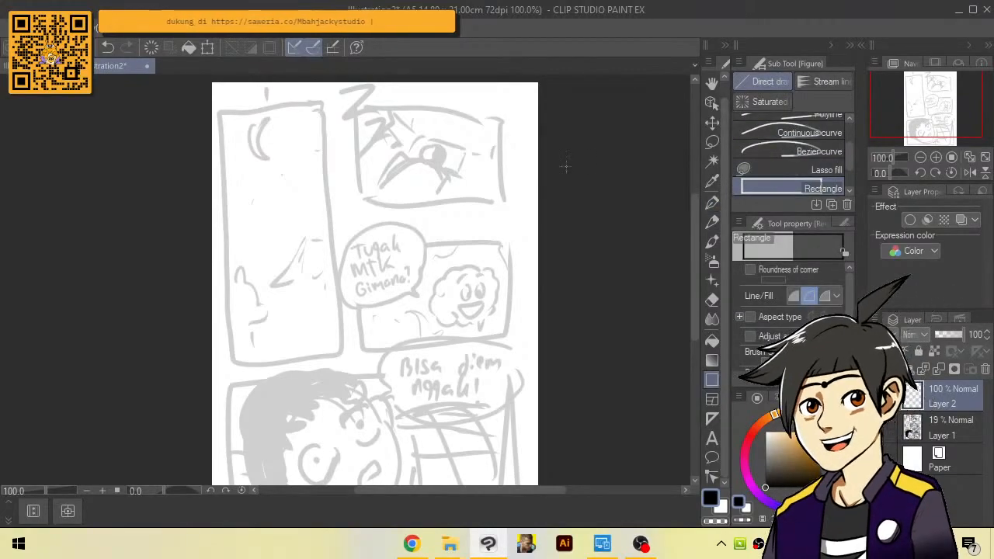
{"action": "left_click_drag", "start_coordinate": [225, 102], "coordinate": [338, 357]}
{"action": "key", "text": "ctrl+z"}
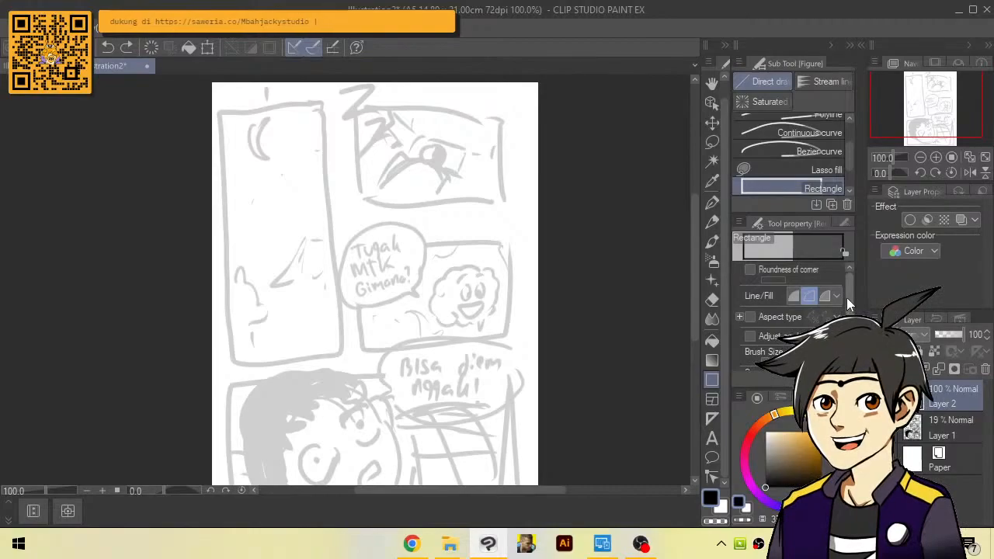
{"action": "left_click_drag", "start_coordinate": [847, 298], "coordinate": [848, 302]}
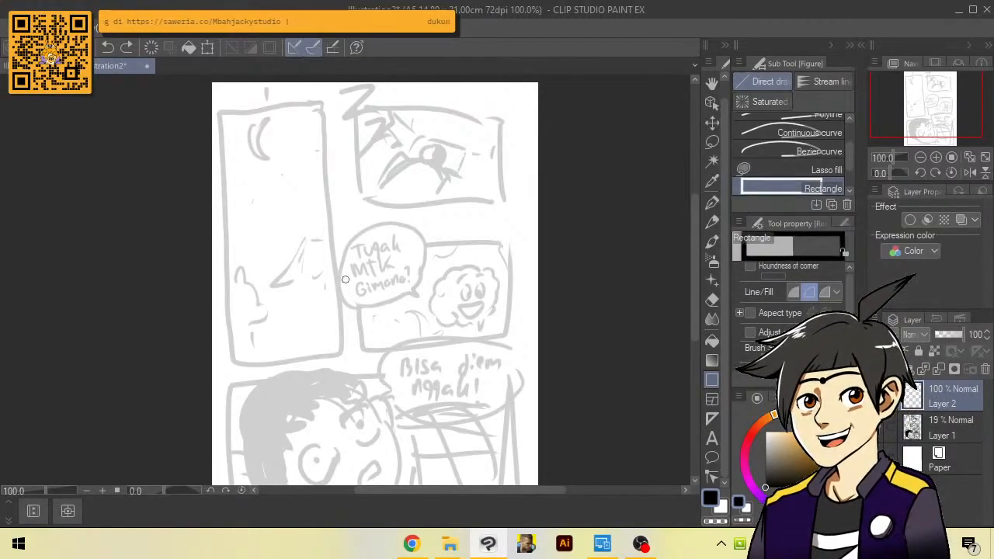
{"action": "mouse_move", "coordinate": [225, 105]}
{"action": "left_mouse_down"}
{"action": "mouse_move", "coordinate": [335, 285]}
{"action": "mouse_move", "coordinate": [327, 348]}
{"action": "left_mouse_up"}
{"action": "key", "text": "ctrl+z"}
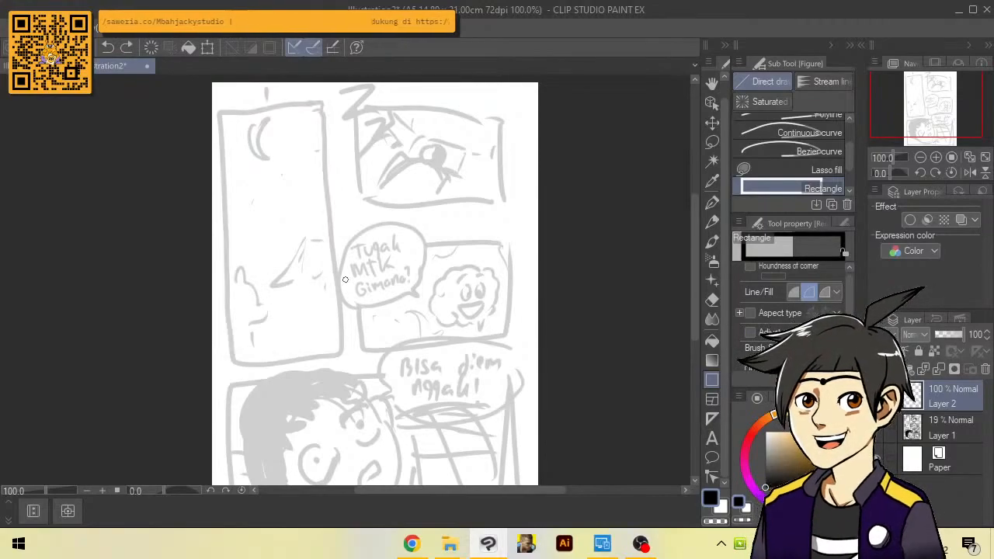
{"action": "mouse_move", "coordinate": [233, 105]}
{"action": "left_mouse_down"}
{"action": "mouse_move", "coordinate": [333, 313]}
{"action": "mouse_move", "coordinate": [327, 354]}
{"action": "left_mouse_up"}
{"action": "key", "text": "ctrl+z"}
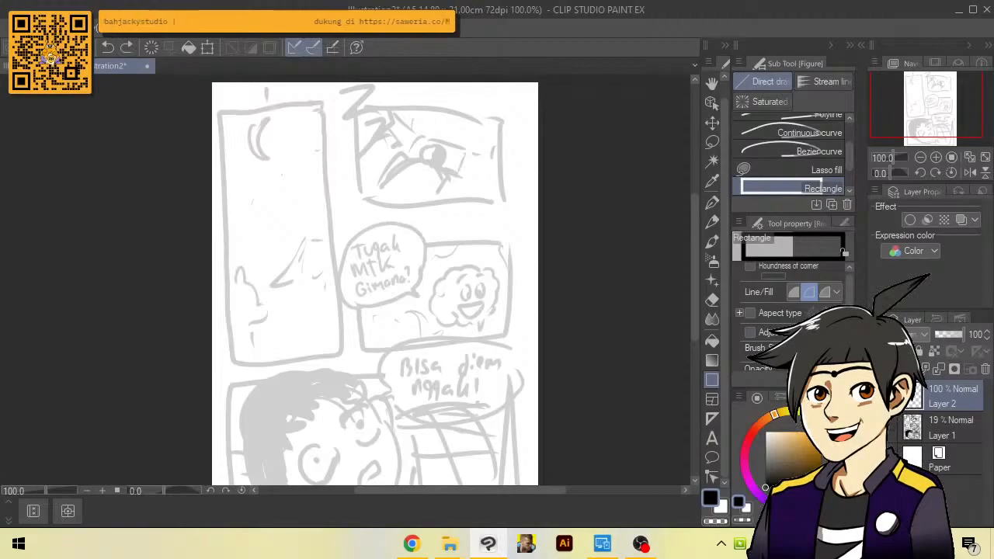
{"action": "left_click_drag", "start_coordinate": [225, 106], "coordinate": [336, 356]}
Draw rectangular frames over the two right-hand panels and the wide bottom panel
{"action": "scroll", "coordinate": [346, 106], "scroll_direction": "up", "scroll_amount": 1}
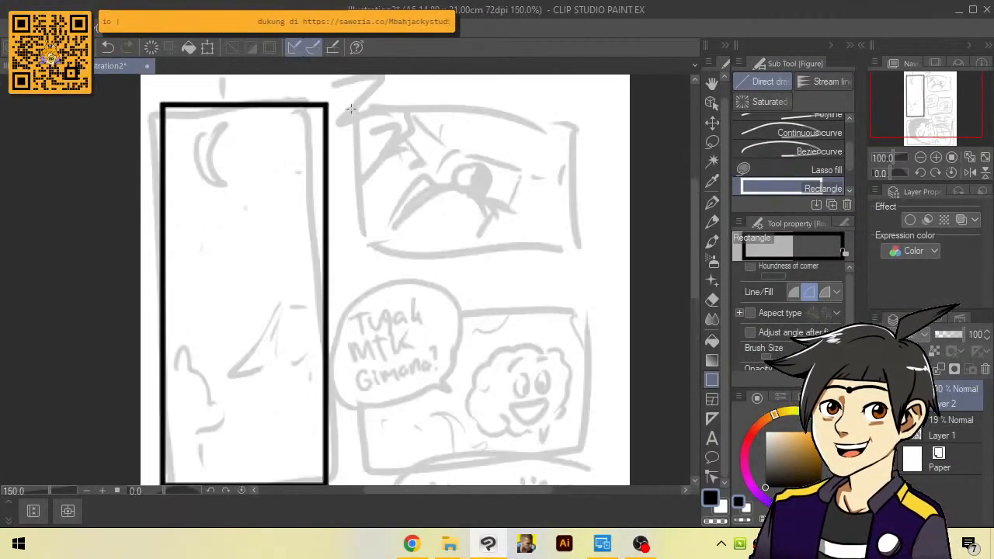
{"action": "left_click_drag", "start_coordinate": [343, 107], "coordinate": [603, 183]}
{"action": "left_click_drag", "start_coordinate": [350, 205], "coordinate": [601, 406]}
{"action": "left_click_drag", "start_coordinate": [311, 429], "coordinate": [355, 222]}
{"action": "mouse_move", "coordinate": [210, 222]}
{"action": "left_mouse_down"}
{"action": "mouse_move", "coordinate": [238, 263]}
{"action": "mouse_move", "coordinate": [637, 474]}
{"action": "mouse_move", "coordinate": [664, 470]}
{"action": "left_mouse_up"}
{"action": "scroll", "coordinate": [666, 472], "scroll_direction": "down", "scroll_amount": 1}
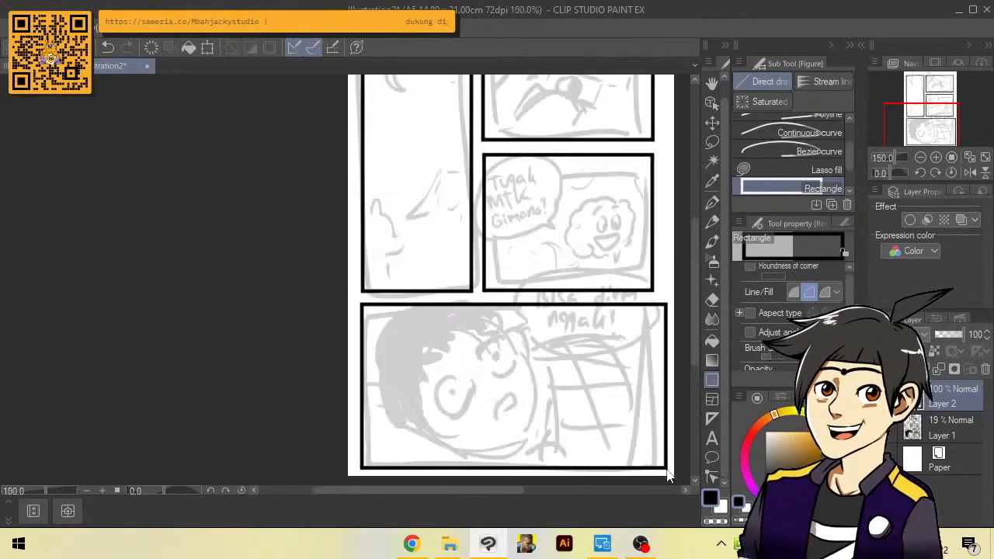
Select the sketch layer, Layer 1, and set its opacity to 22%
{"action": "left_click_drag", "start_coordinate": [660, 310], "coordinate": [649, 371]}
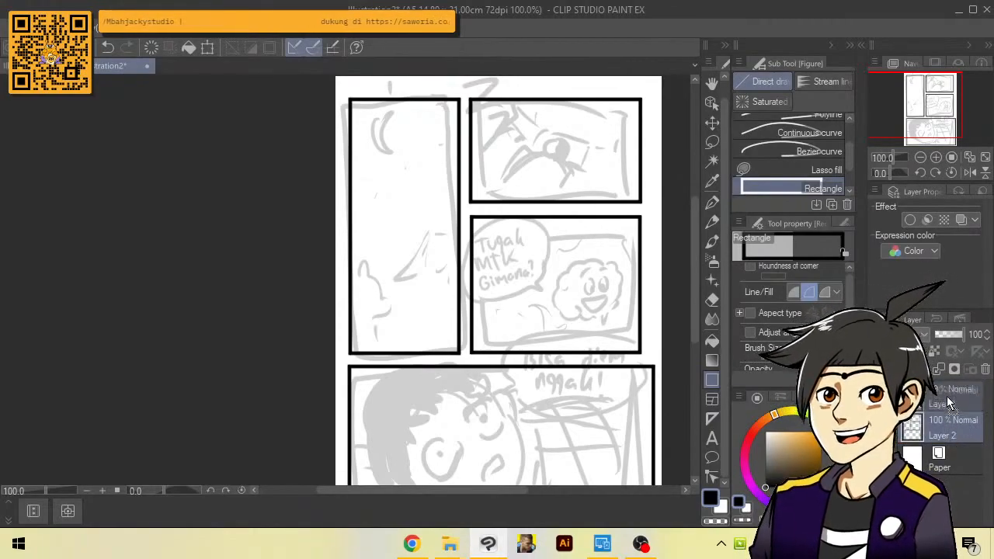
{"action": "left_click", "coordinate": [950, 423]}
{"action": "mouse_move", "coordinate": [953, 334]}
{"action": "left_mouse_down"}
{"action": "mouse_move", "coordinate": [987, 333]}
{"action": "mouse_move", "coordinate": [938, 335]}
{"action": "left_mouse_up"}
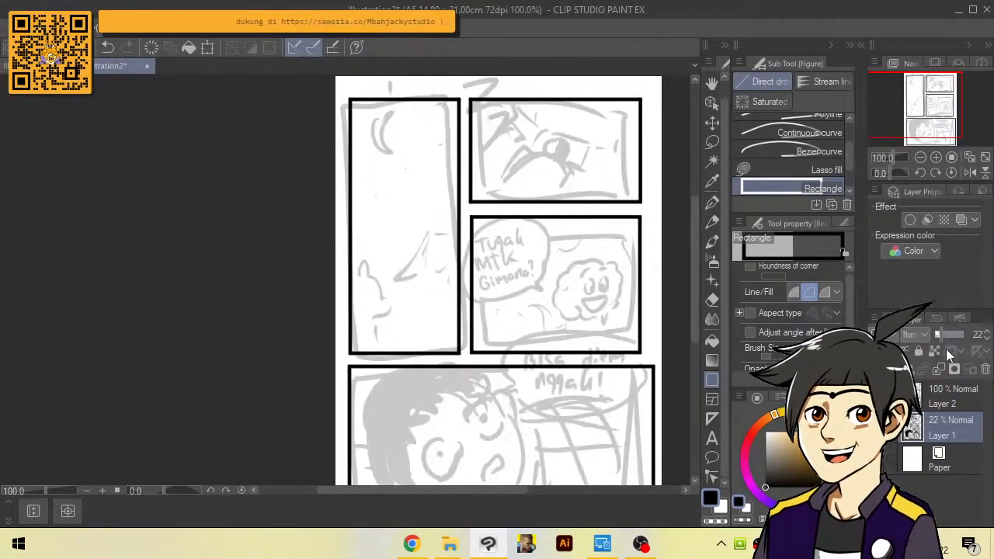
{"action": "left_click_drag", "start_coordinate": [538, 262], "coordinate": [539, 235]}
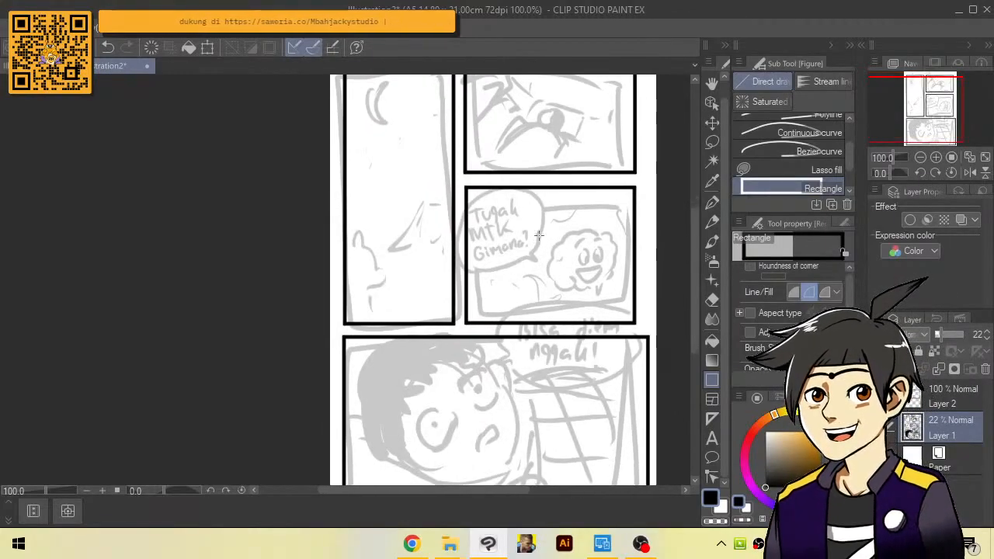
{"action": "left_click_drag", "start_coordinate": [693, 281], "coordinate": [695, 256]}
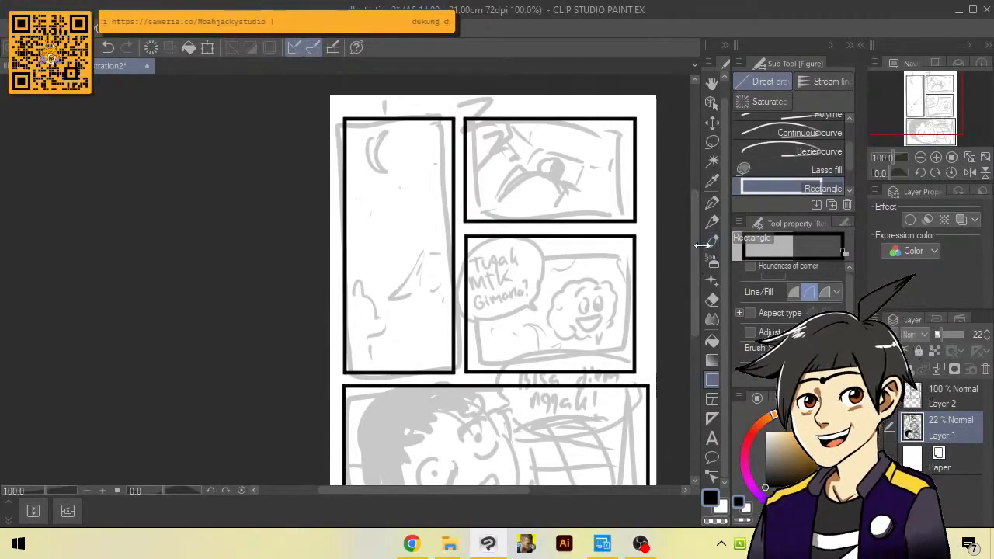
{"action": "left_click_drag", "start_coordinate": [696, 256], "coordinate": [698, 265]}
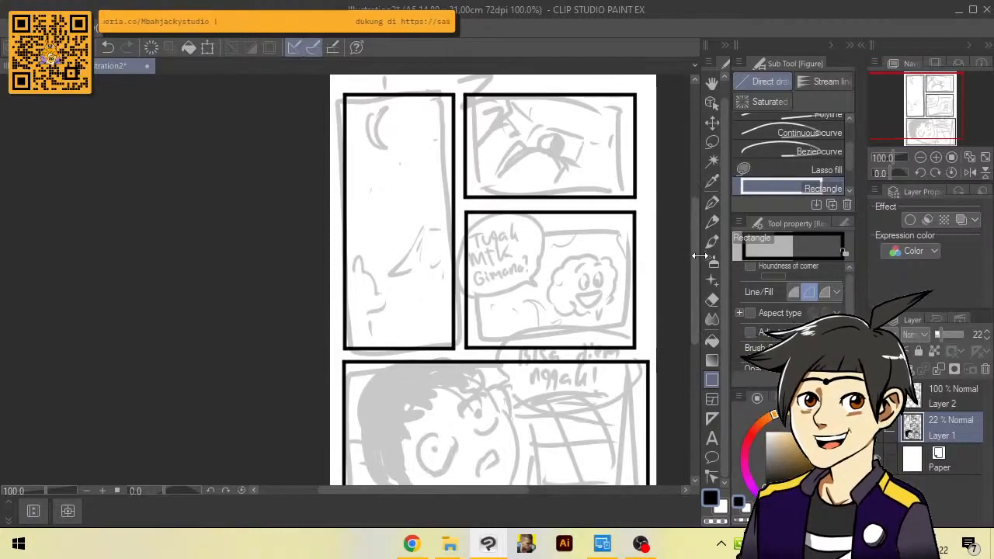